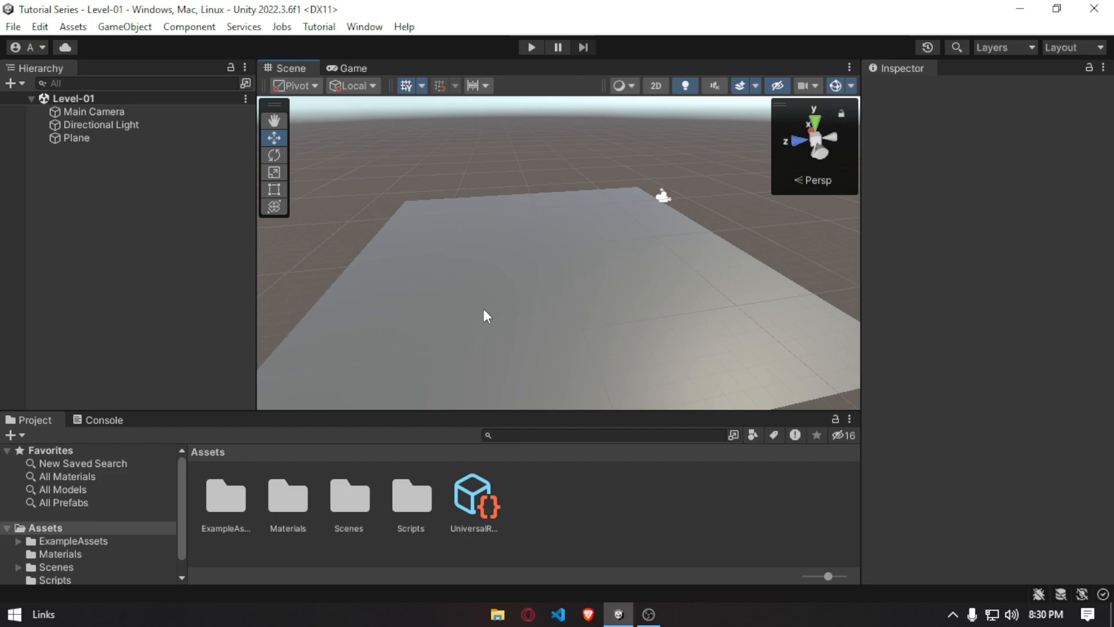
Add a Particle System effect to the Level-01 scene, keeping its default name.
right_click_drag(483, 309, 528, 289)
left_click_drag(256, 267, 229, 265)
right_click_drag(569, 245, 558, 275)
right_click(61, 208)
mouse_move(118, 435)
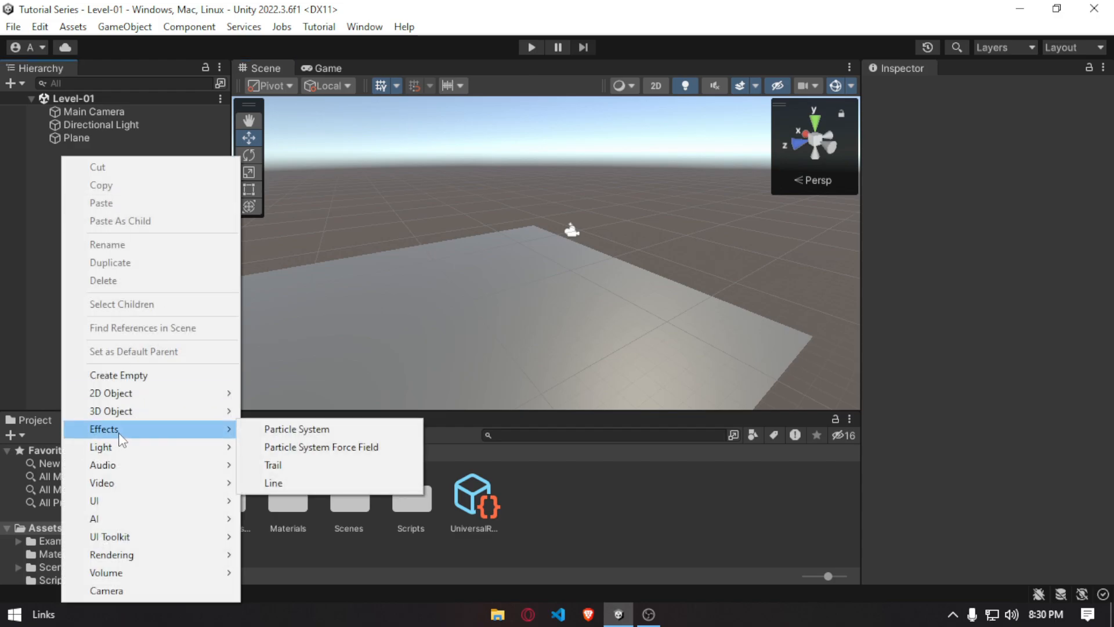
left_click(296, 428)
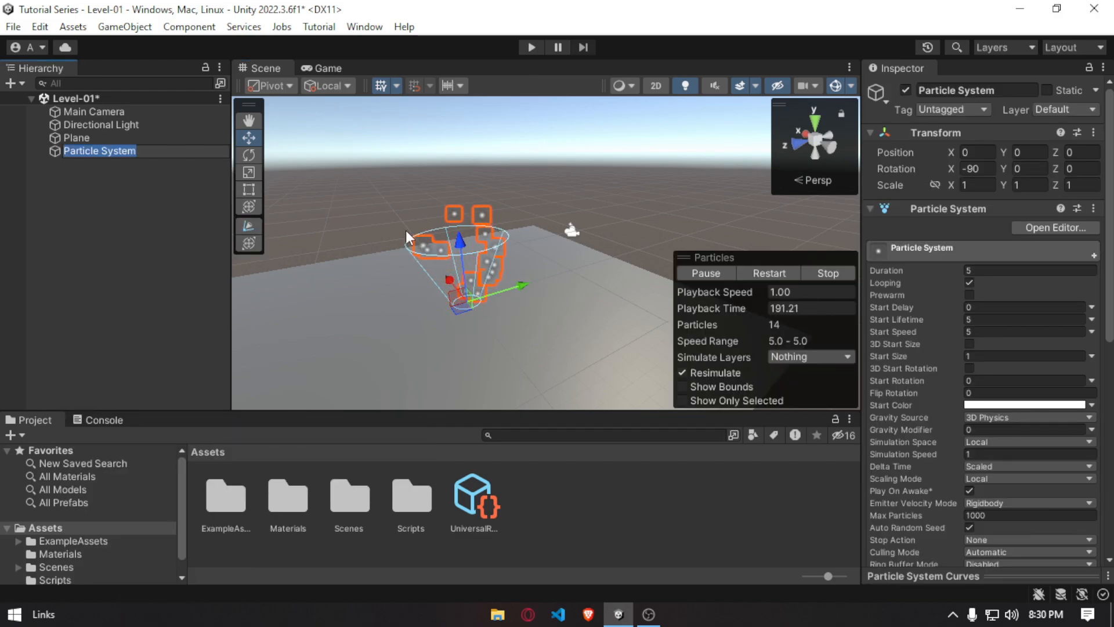
key("Return")
Reselect the Particle System, narrow the Hierarchy and widen the Inspector to make room for its properties.
right_click_drag(614, 293, 542, 207)
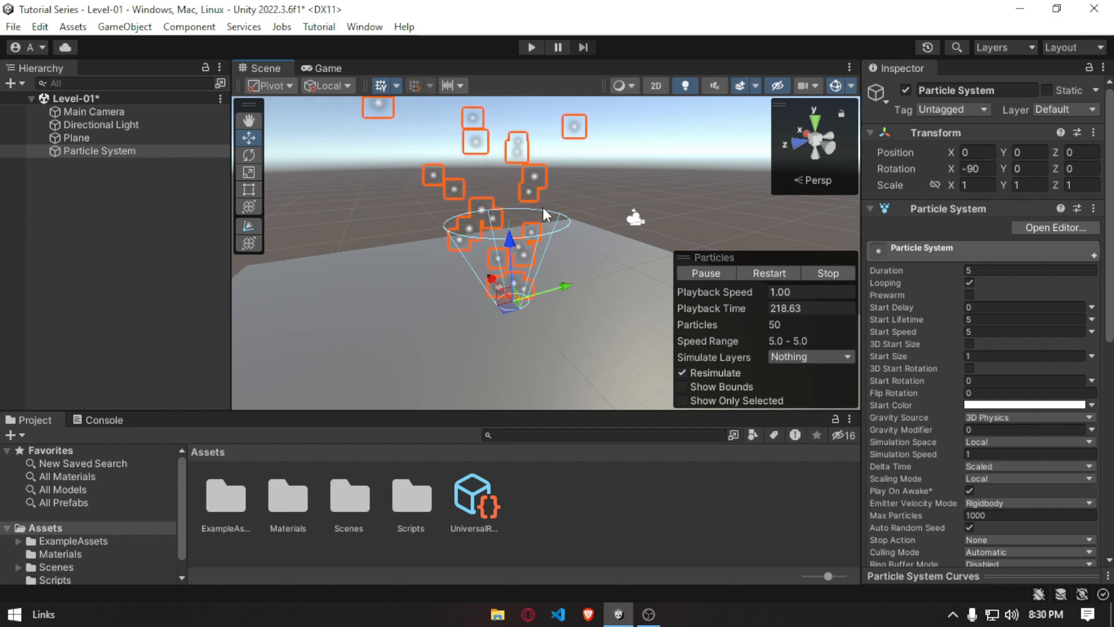
left_click_drag(541, 207, 587, 241, "alt")
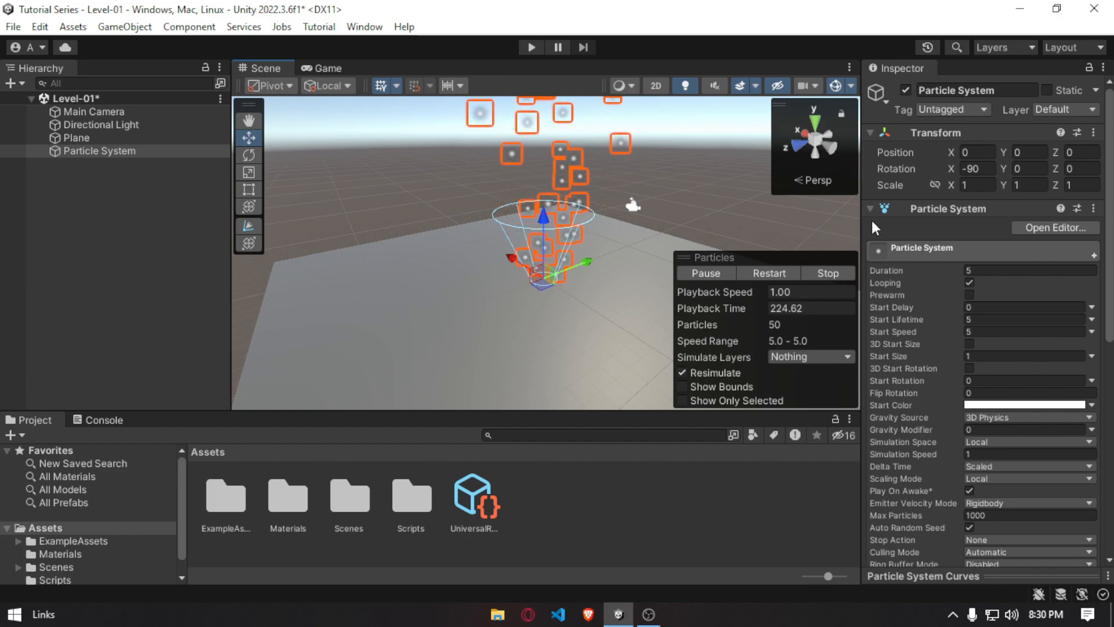
left_click_drag(531, 210, 488, 242, "alt")
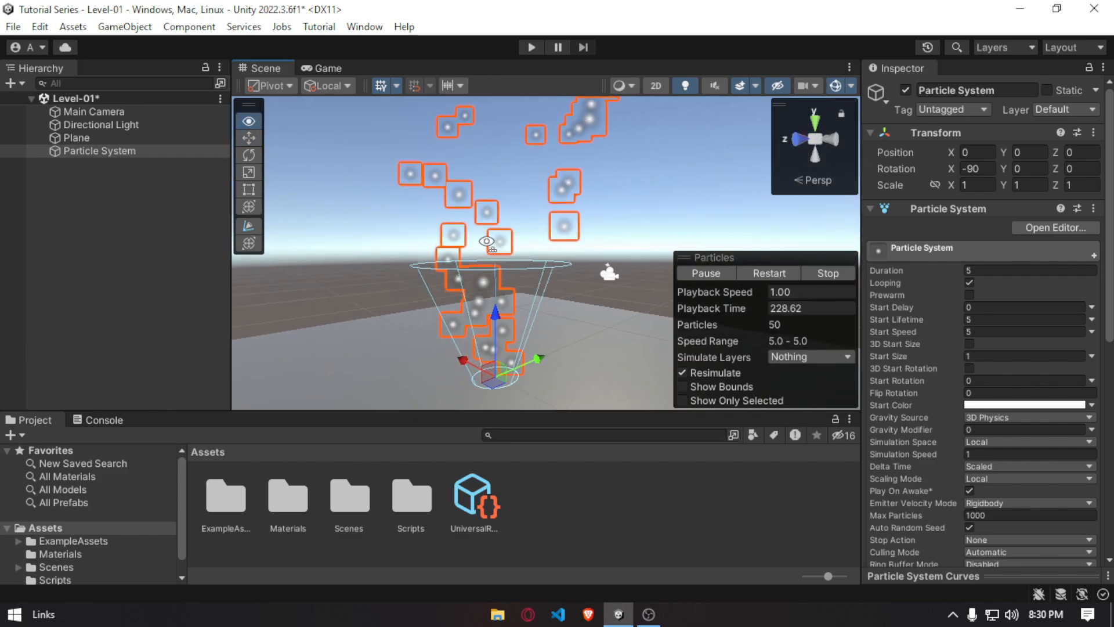
scroll(488, 250, "down", 5)
right_click_drag(517, 293, 511, 286)
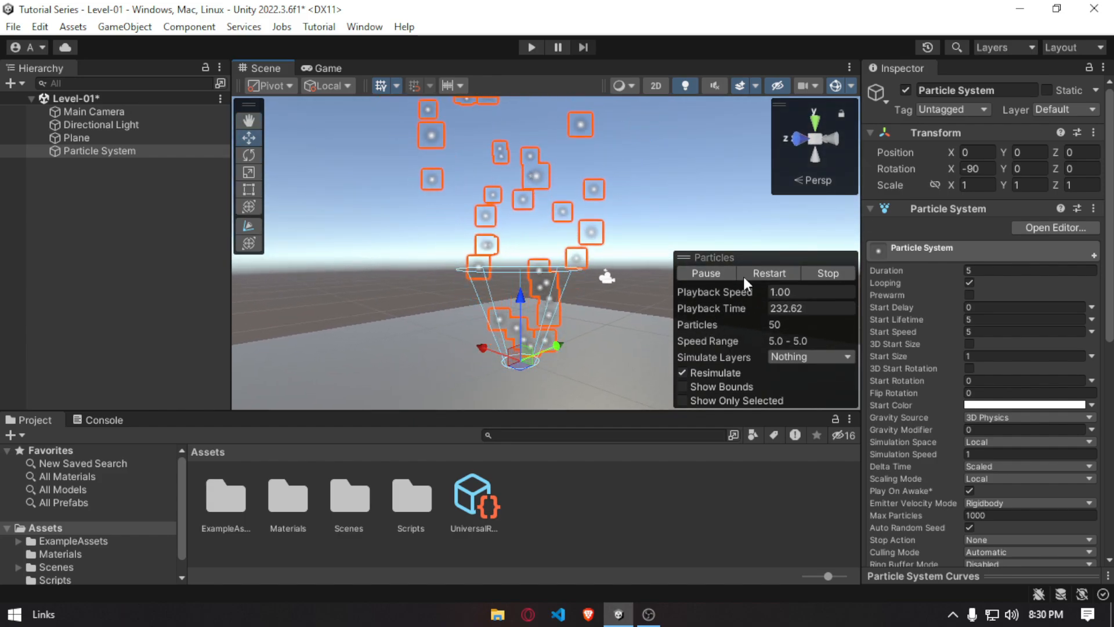
left_click(142, 271)
left_click_drag(230, 273, 180, 265)
left_click(98, 150)
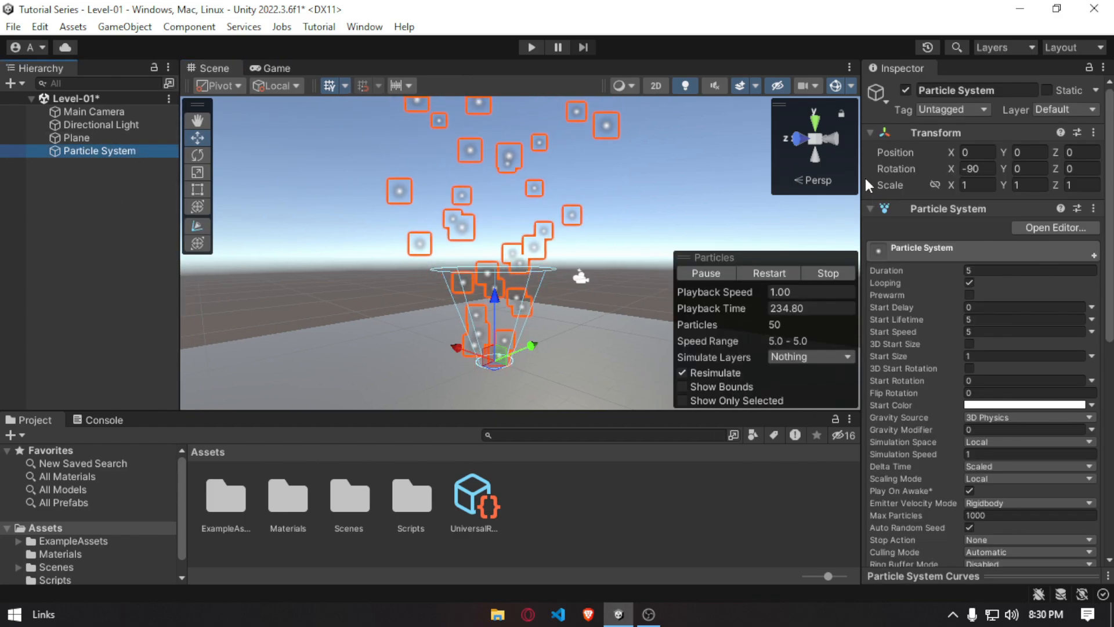
left_click_drag(860, 178, 741, 197)
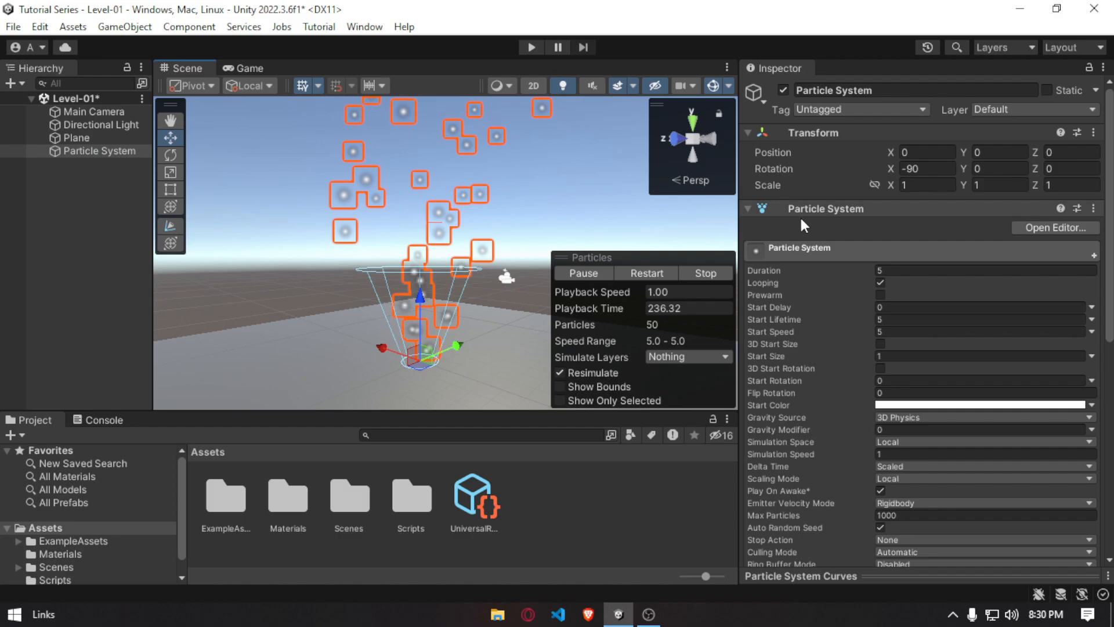
Collapse the main module to review the list of Particle System modules, and expand it again.
left_click(834, 250)
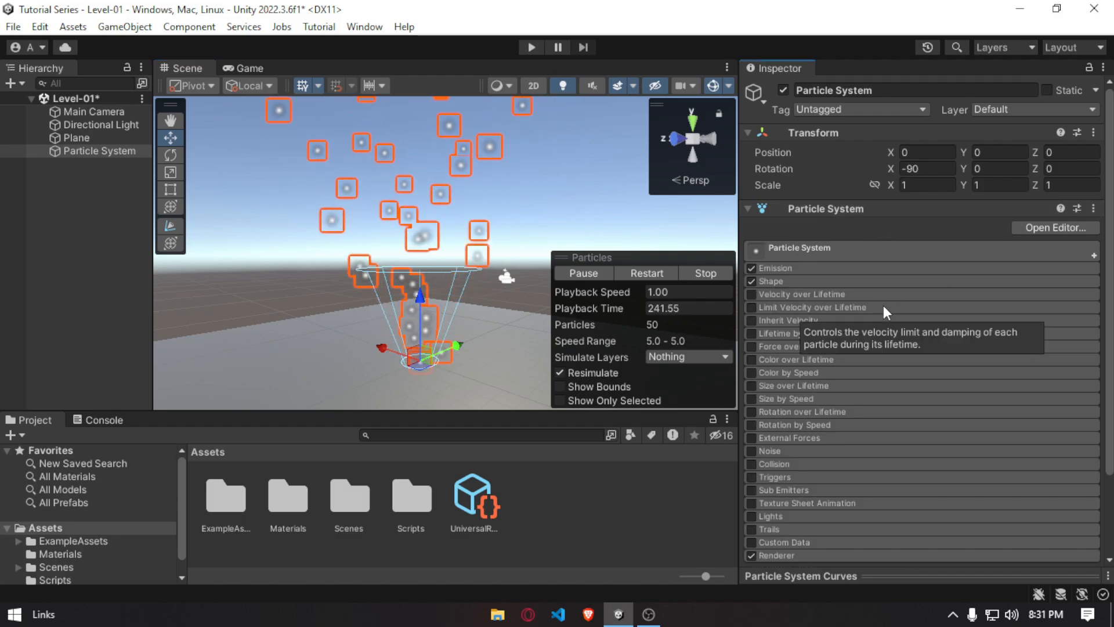
scroll(876, 359, "down", 3)
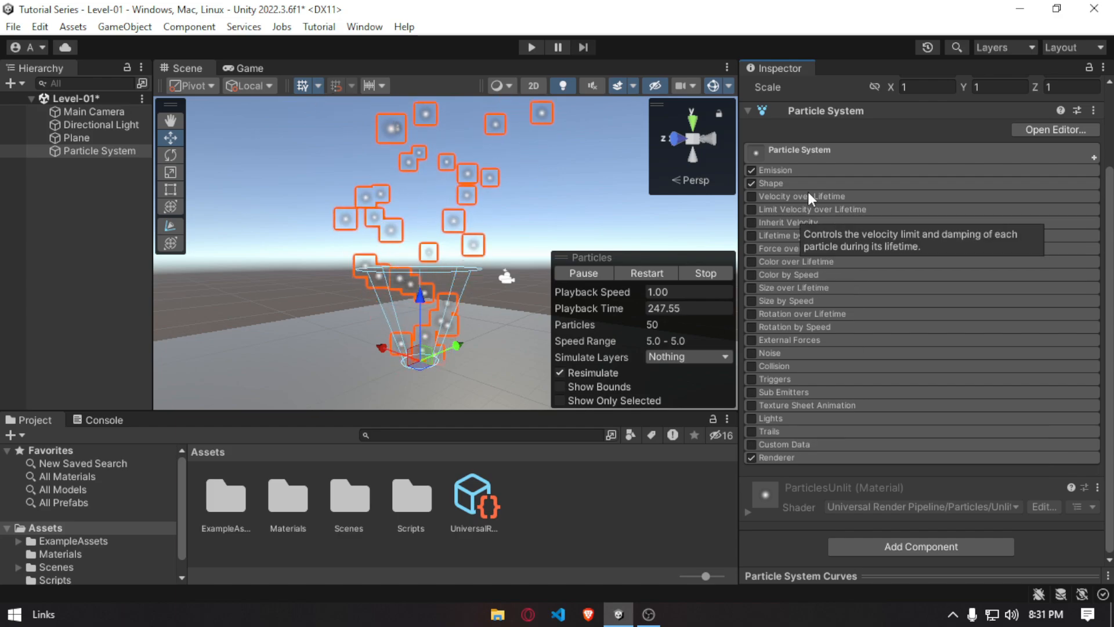
left_click(811, 153)
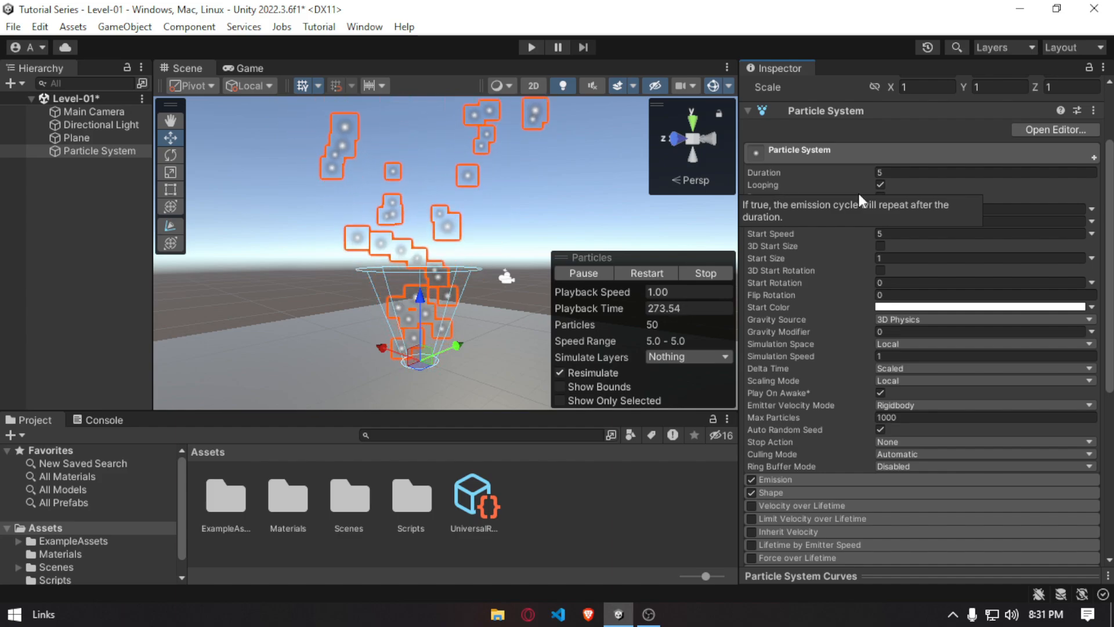
Turn off Looping on the Particle System, replay the simulation and pause it.
left_click(880, 184)
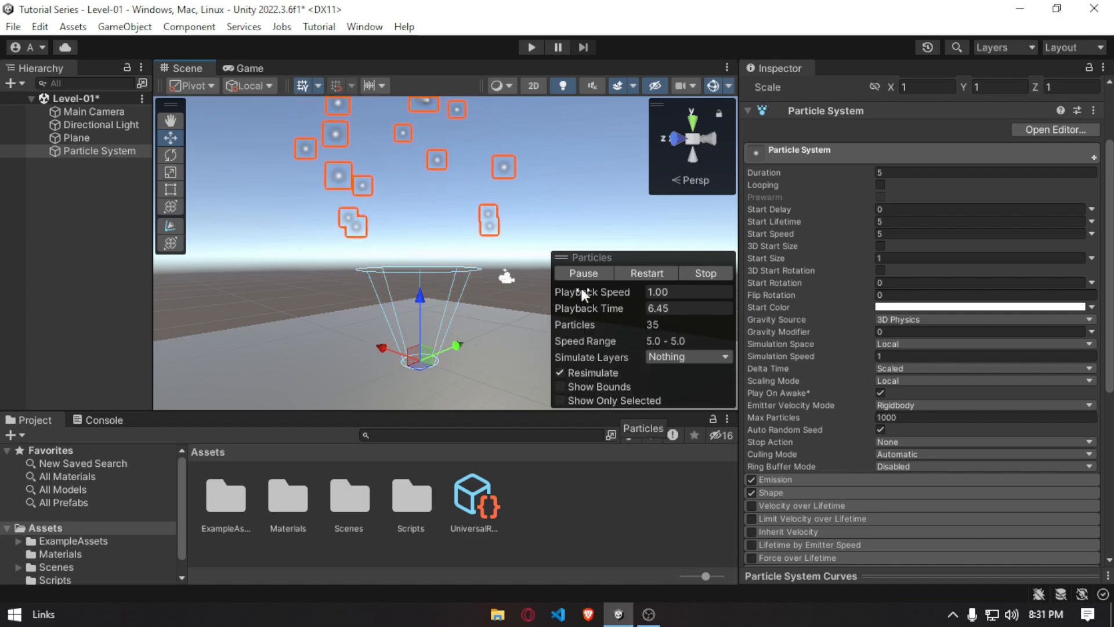
left_click(616, 274)
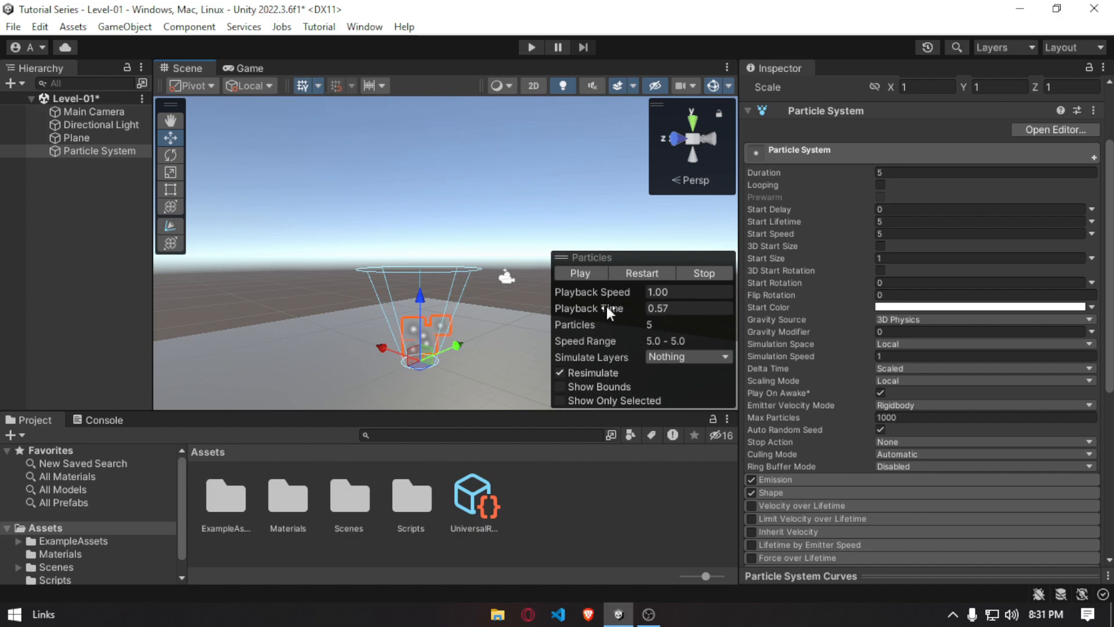
Expand the Emission module, disable it and play the simulation without emission.
left_click(789, 480)
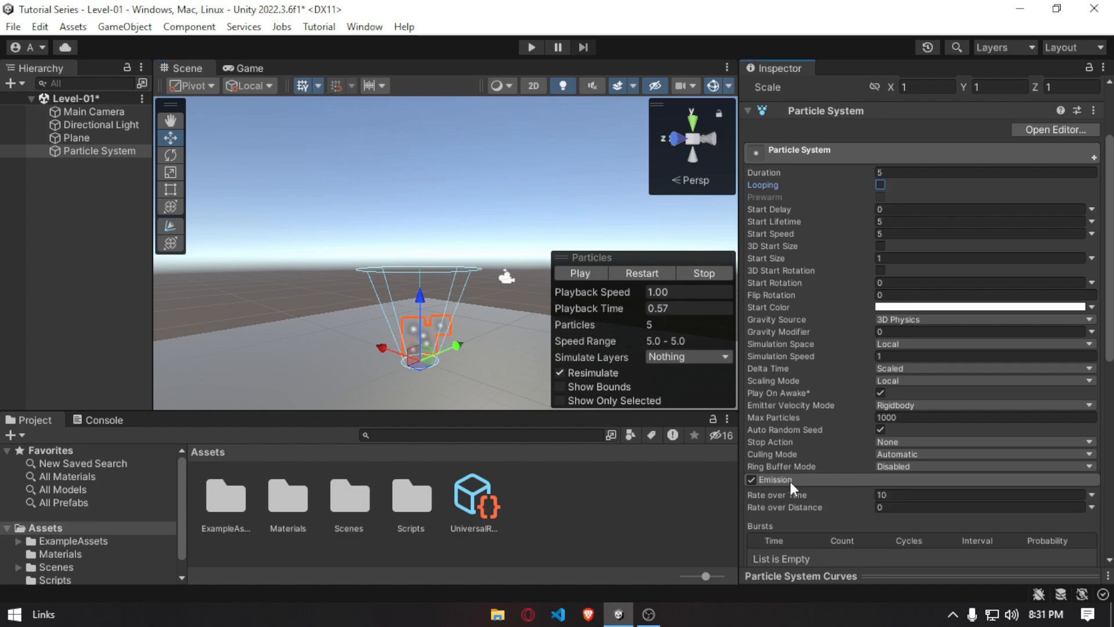
left_click(751, 479)
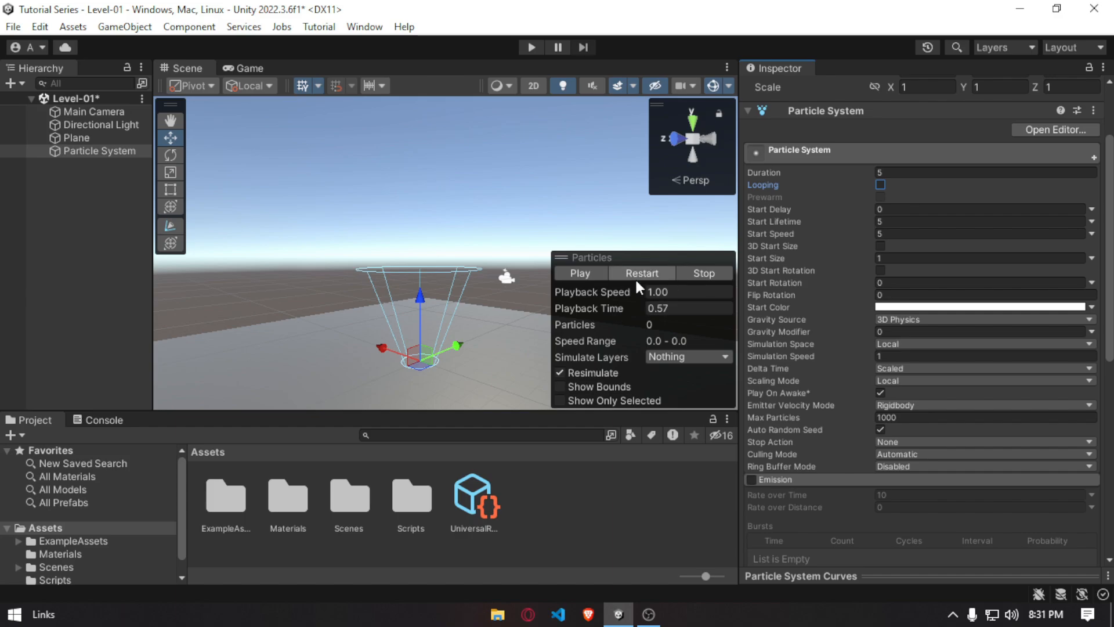
left_click(591, 274)
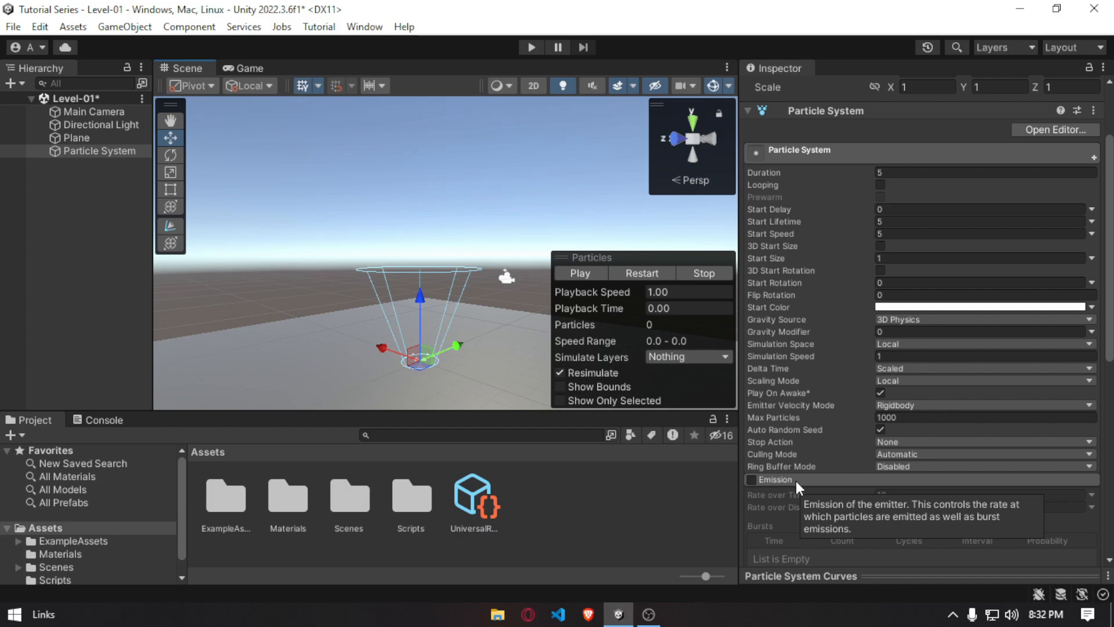
Re-enable Emission and Looping, restart the particle simulation and pause it.
left_click(751, 480)
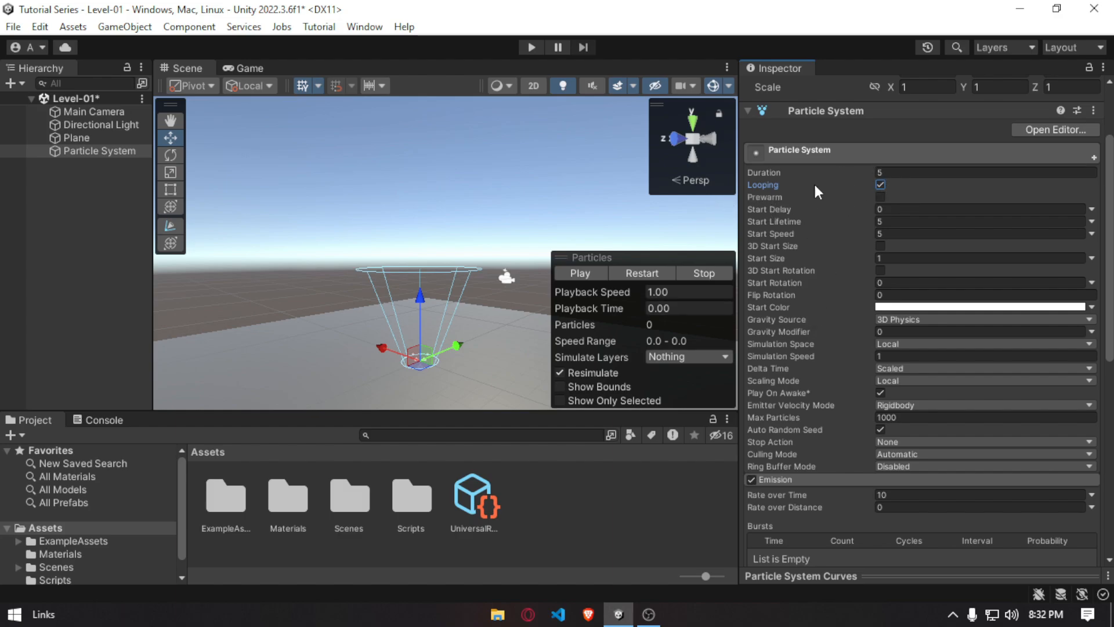
left_click(631, 274)
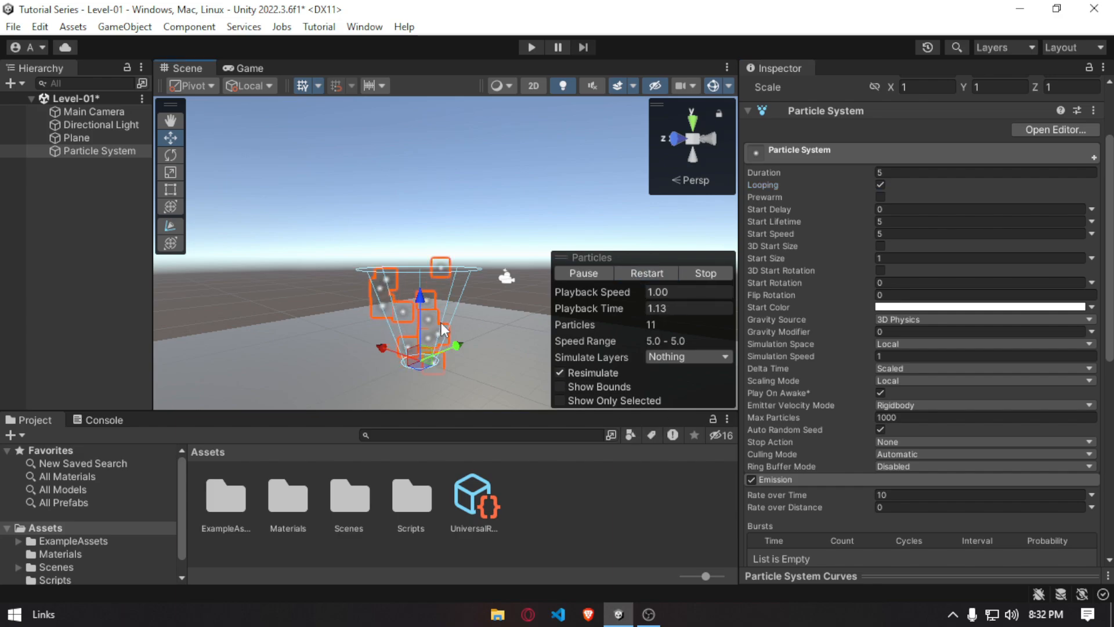
left_click(583, 274)
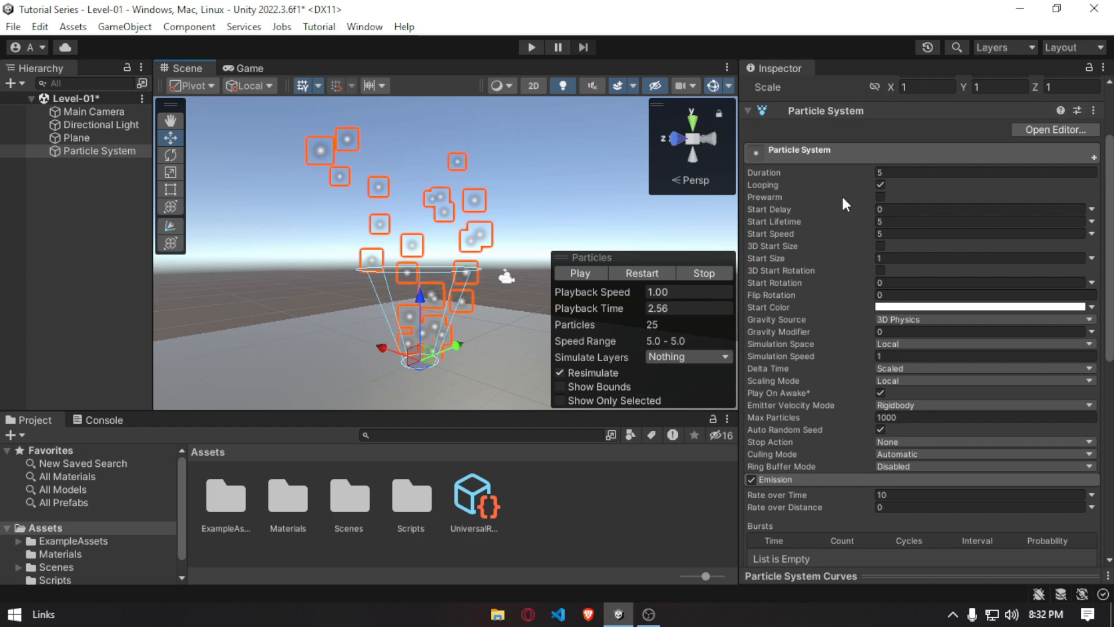
Turn Prewarm on and off again, restart the particle simulation and pause it.
left_click(881, 197)
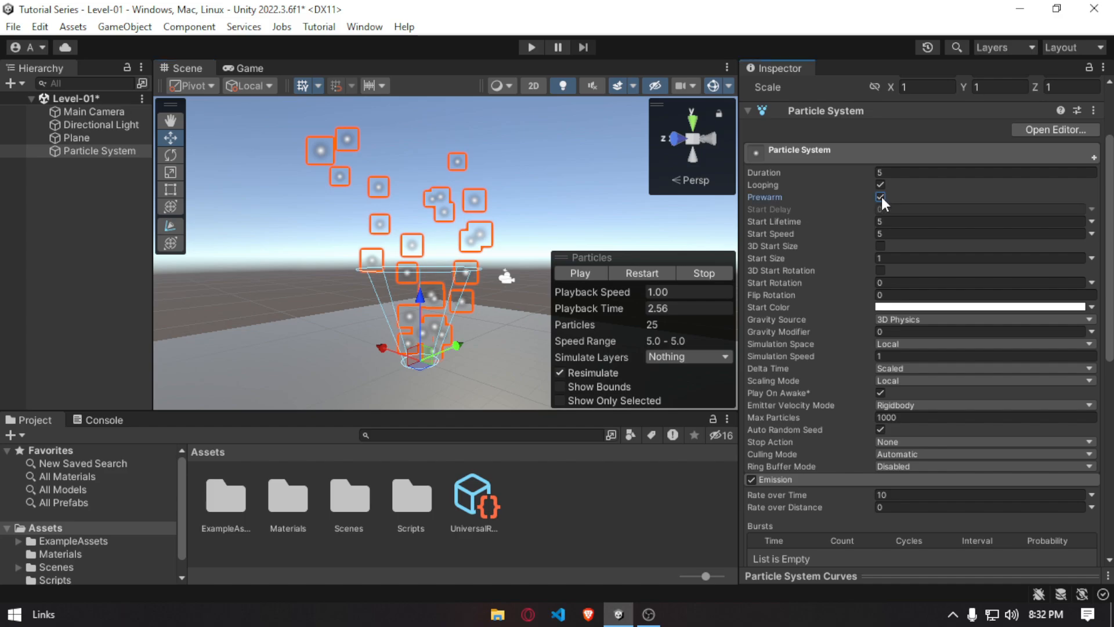
left_click(880, 197)
left_click(640, 273)
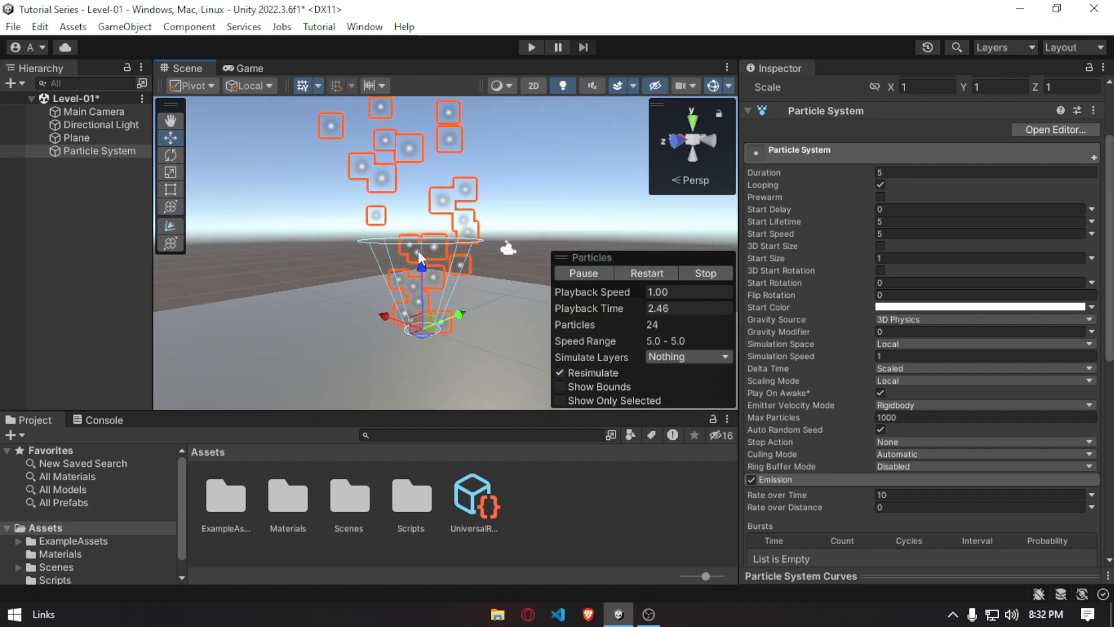
left_click(577, 273)
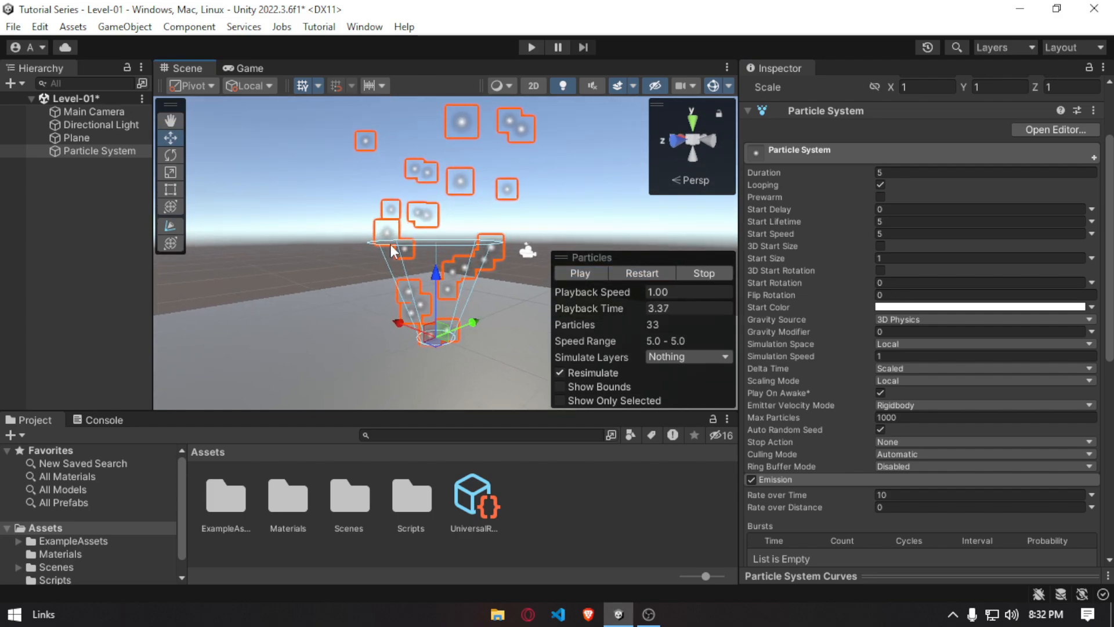
Restart the simulation for a closer look at the particles leaving the emitter cone, and pause it.
scroll(452, 290, "up", 5)
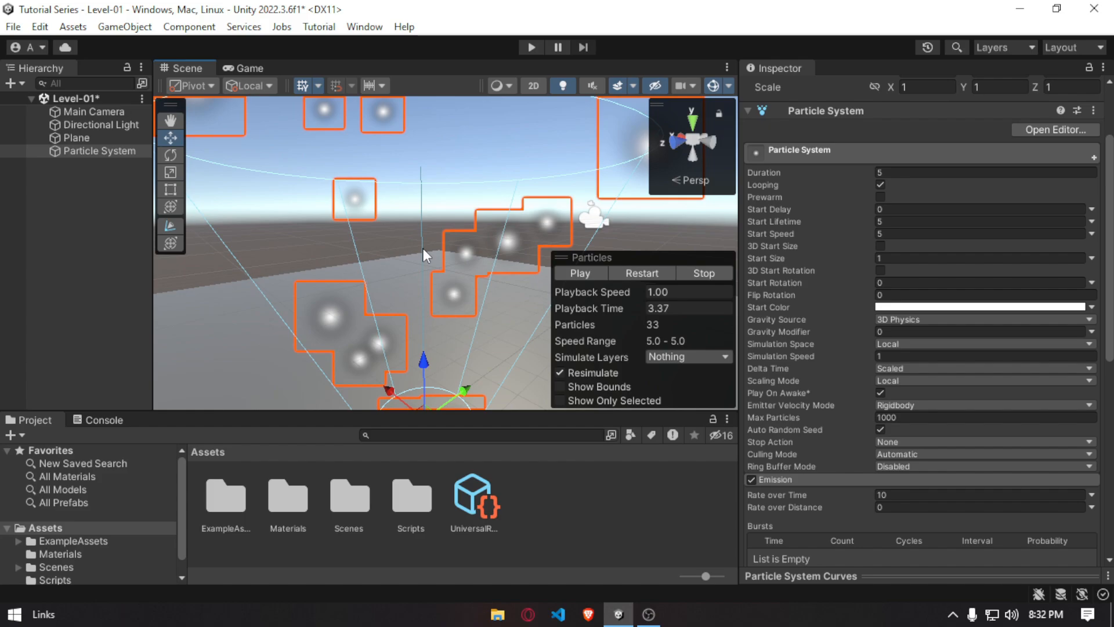
right_click_drag(427, 239, 466, 325)
key("s")
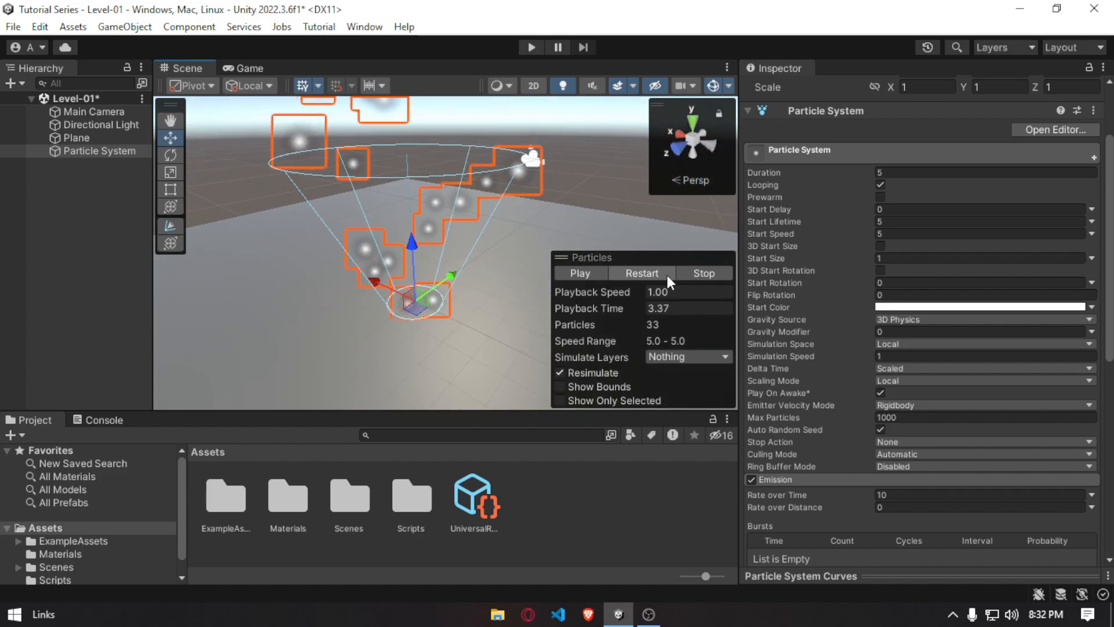
left_click(666, 275)
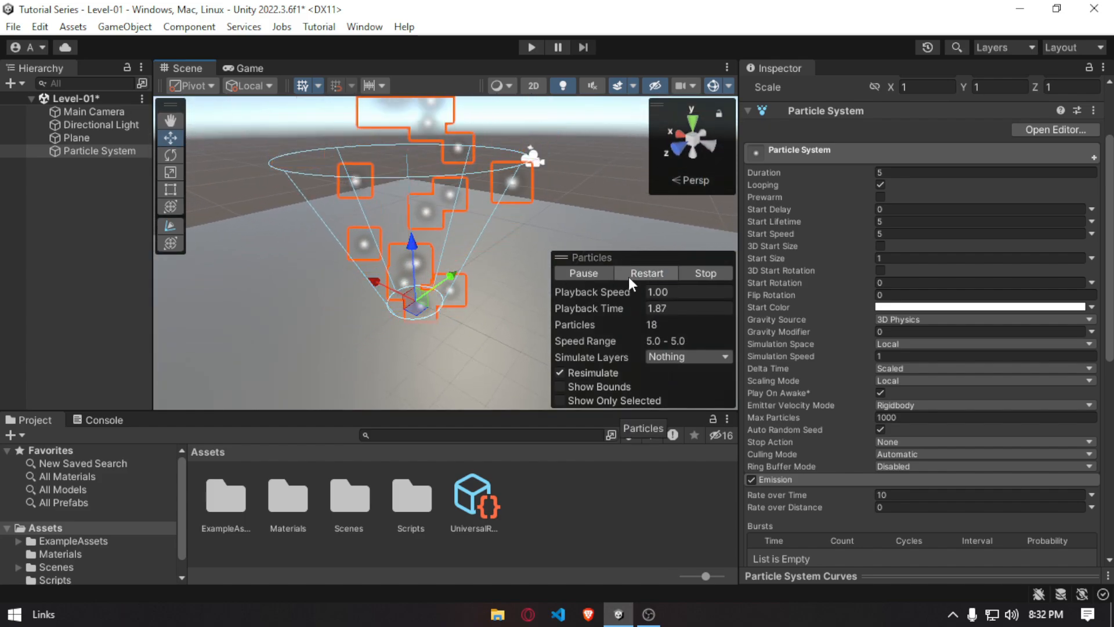
left_click(605, 275)
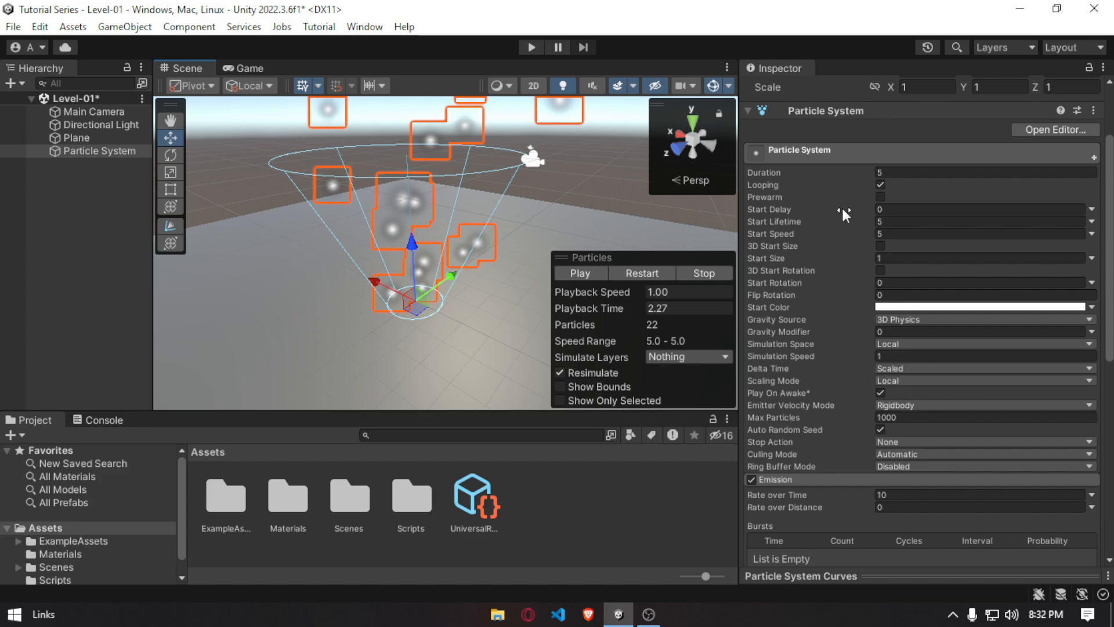
Set the Particle System's Start Delay to 1, replay the simulation and pause it.
mouse_move(841, 208)
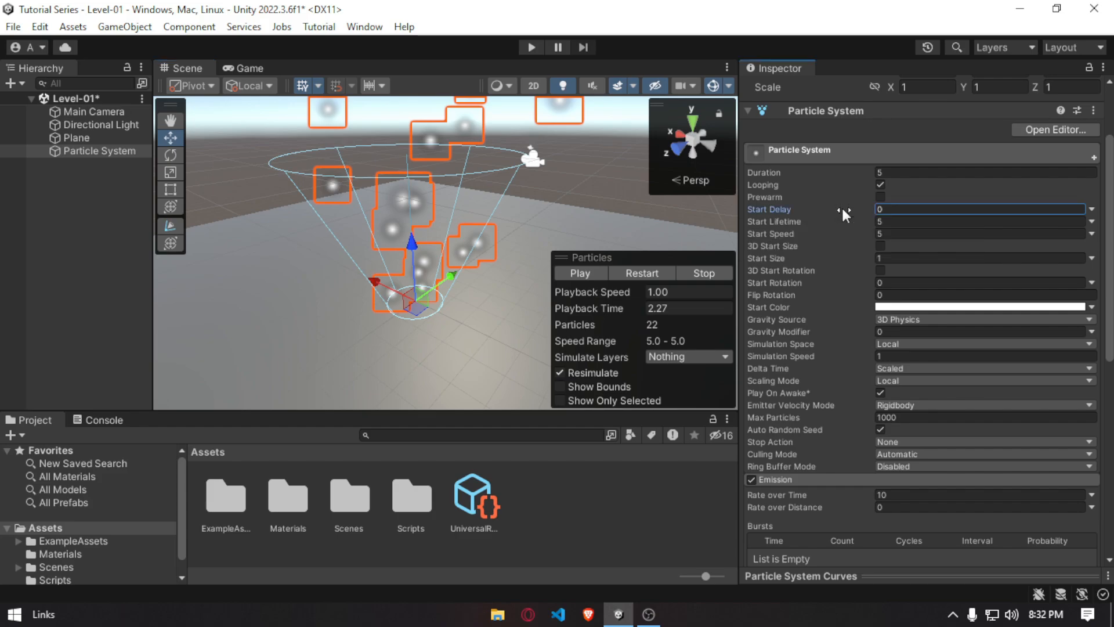
left_click_drag(841, 206, 906, 211)
type("1")
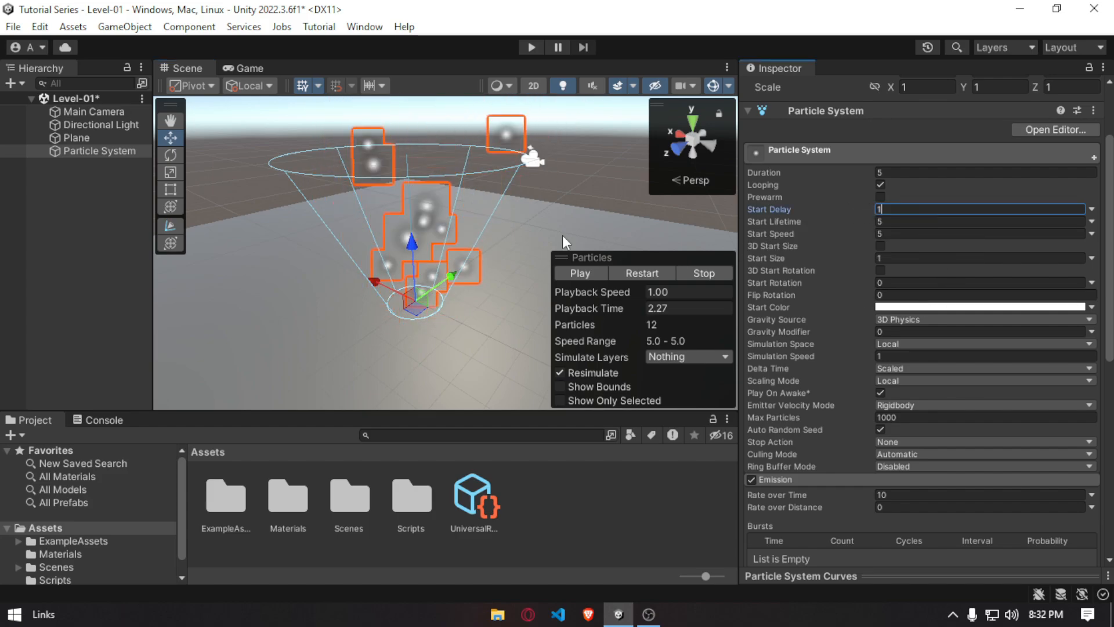
left_click(649, 273)
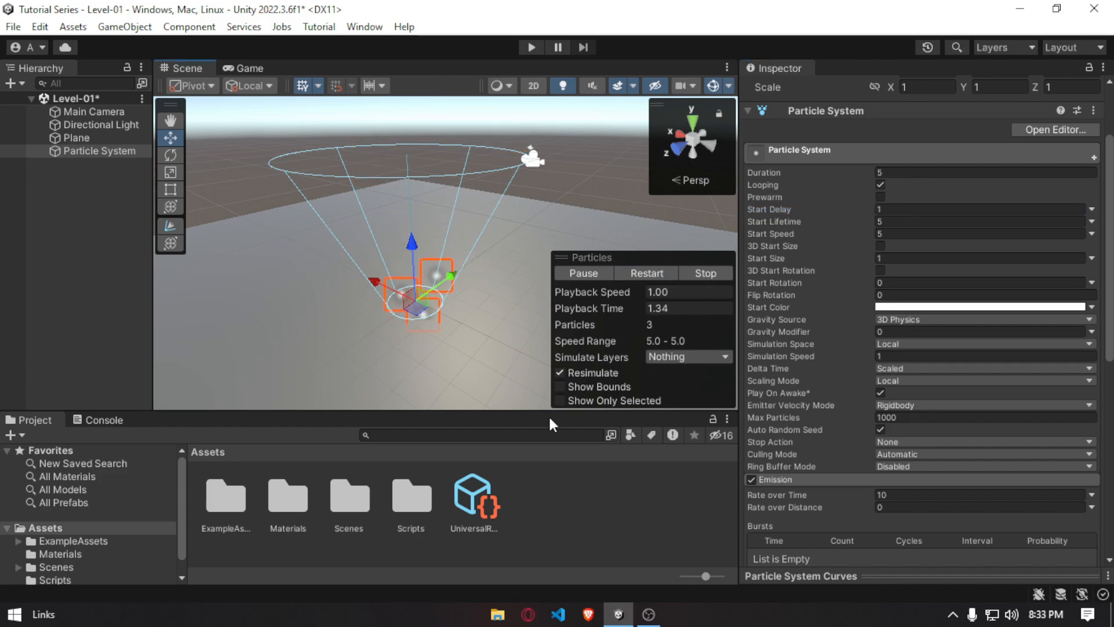
left_click(593, 273)
Set the Start Delay back to 0 and replay the particle simulation.
left_click(917, 210)
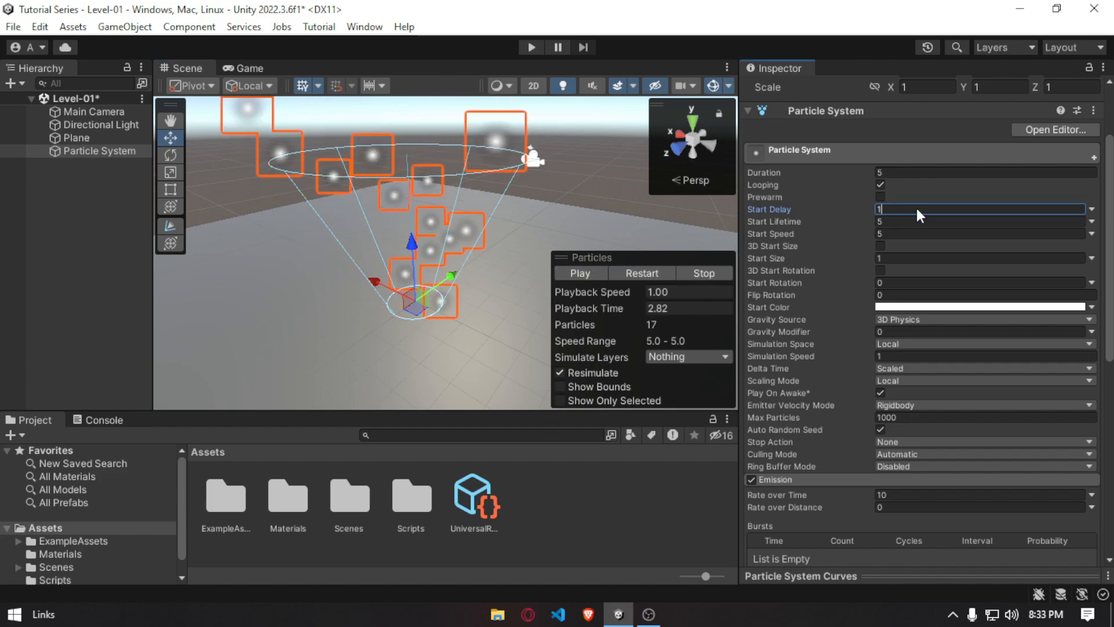
type("0")
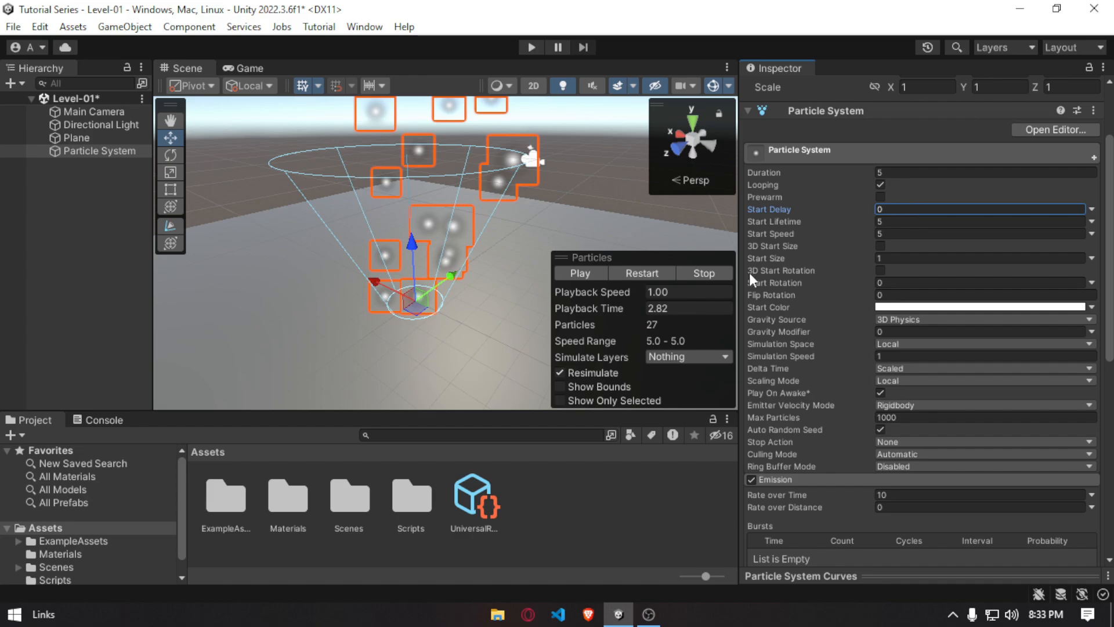
left_click(656, 276)
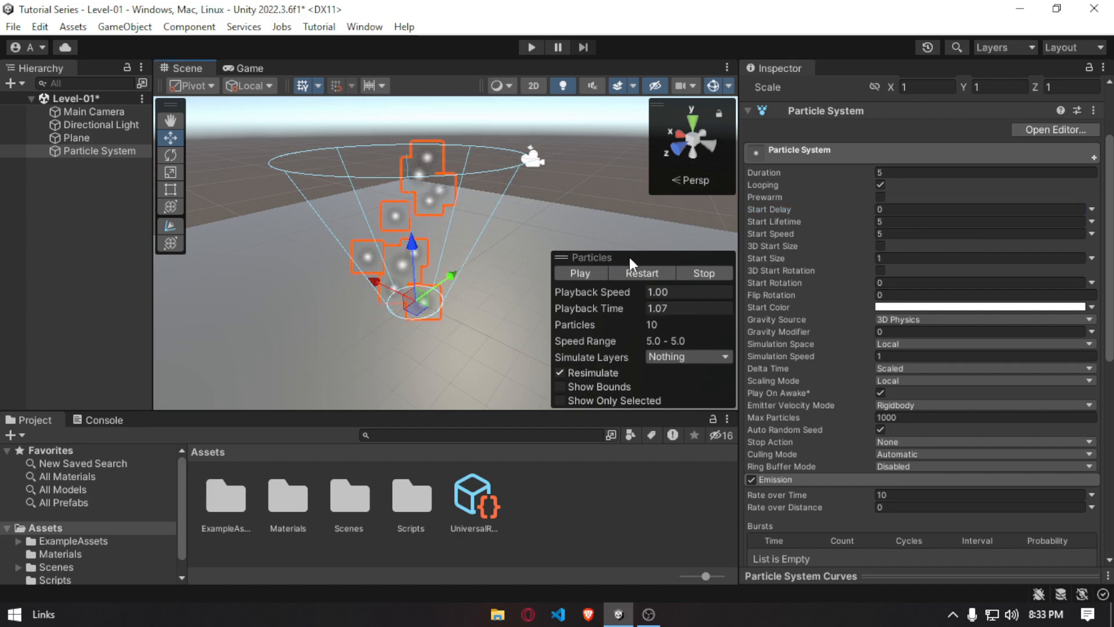
right_click_drag(511, 245, 551, 232)
left_click(640, 274)
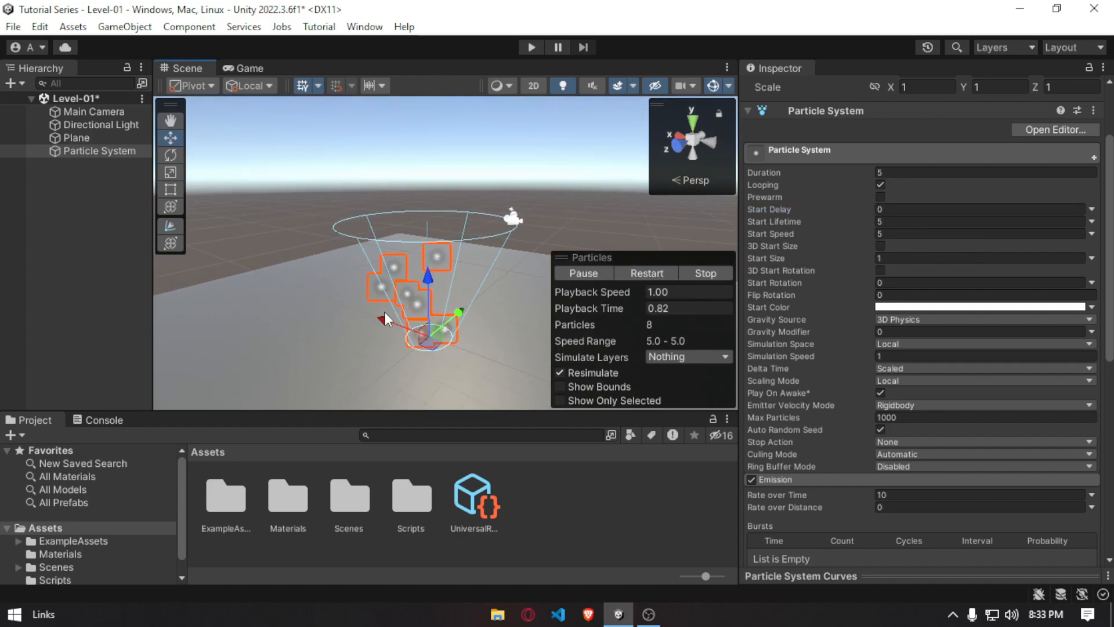
right_click_drag(435, 269, 574, 243)
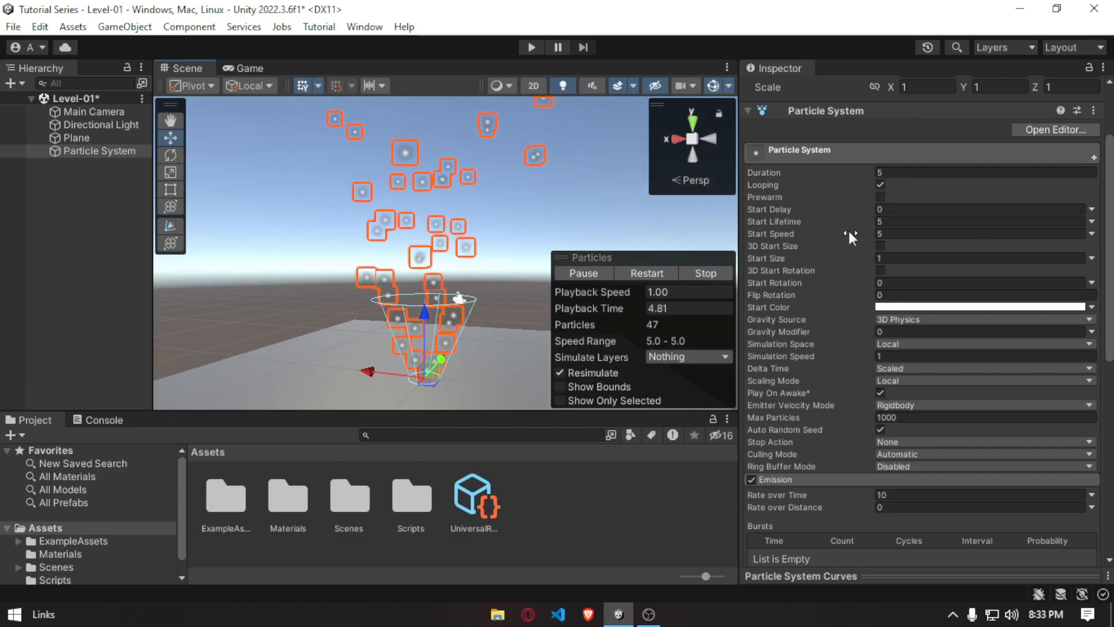
Set the Particle System's Start Lifetime to 1.
left_click(915, 224)
key("BackSpace")
type("1")
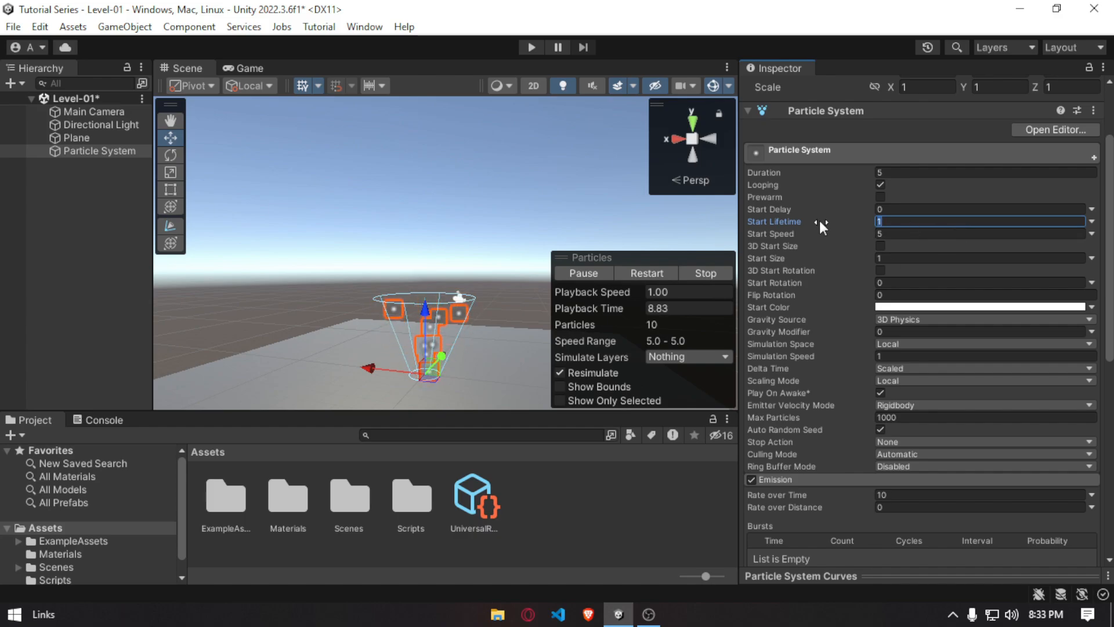
Try a Start Lifetime of 10 for the Particle System, and set it back to 5.
type("0")
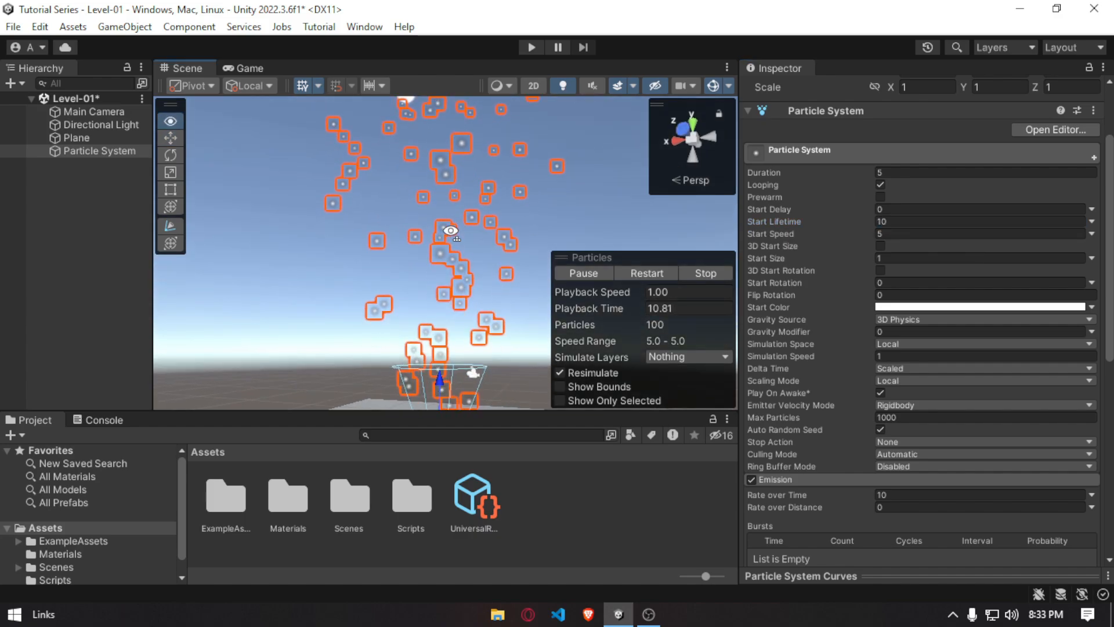
left_click(908, 223)
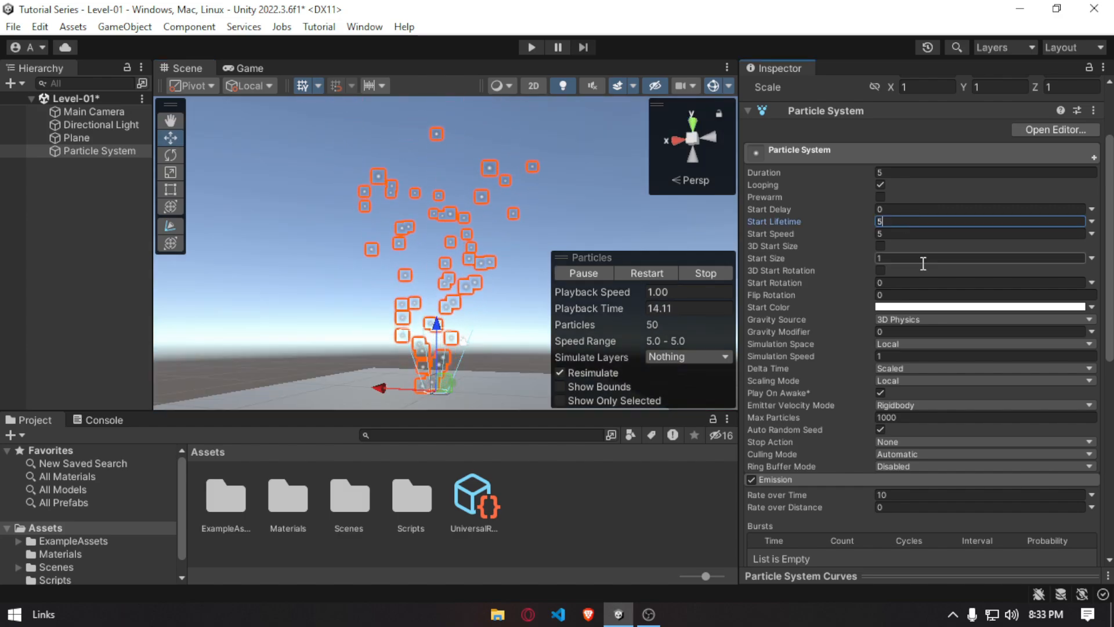
type("5")
key("Return")
Raise the Particle System's Start Speed to 90.04 and look up at the fast particles.
left_click_drag(865, 230, 952, 233)
left_click_drag(412, 233, 793, 228)
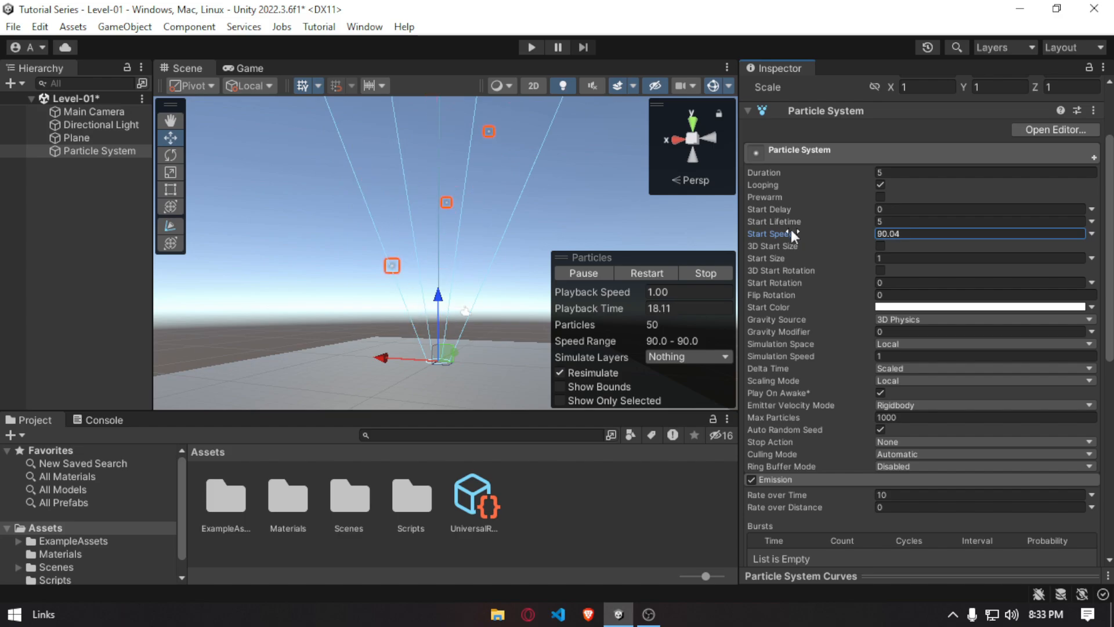
right_click_drag(510, 244, 522, 87)
Set the Particle System's Start Speed to 1 and view the slow particles at the emitter.
left_click(920, 235)
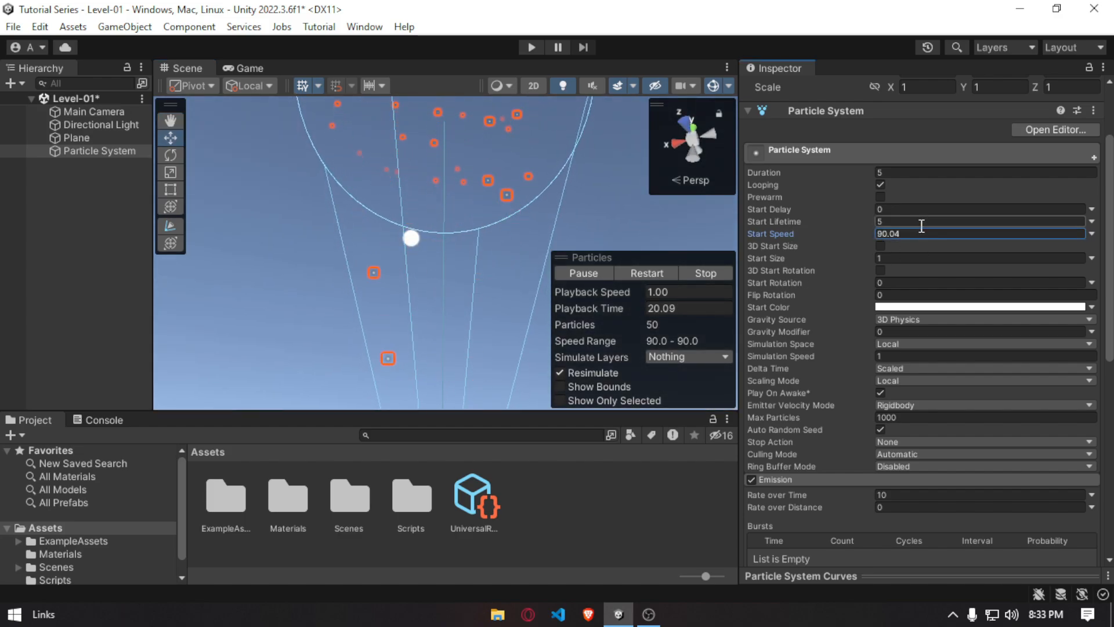
double_click(922, 234)
type("1")
right_click_drag(518, 220, 525, 325)
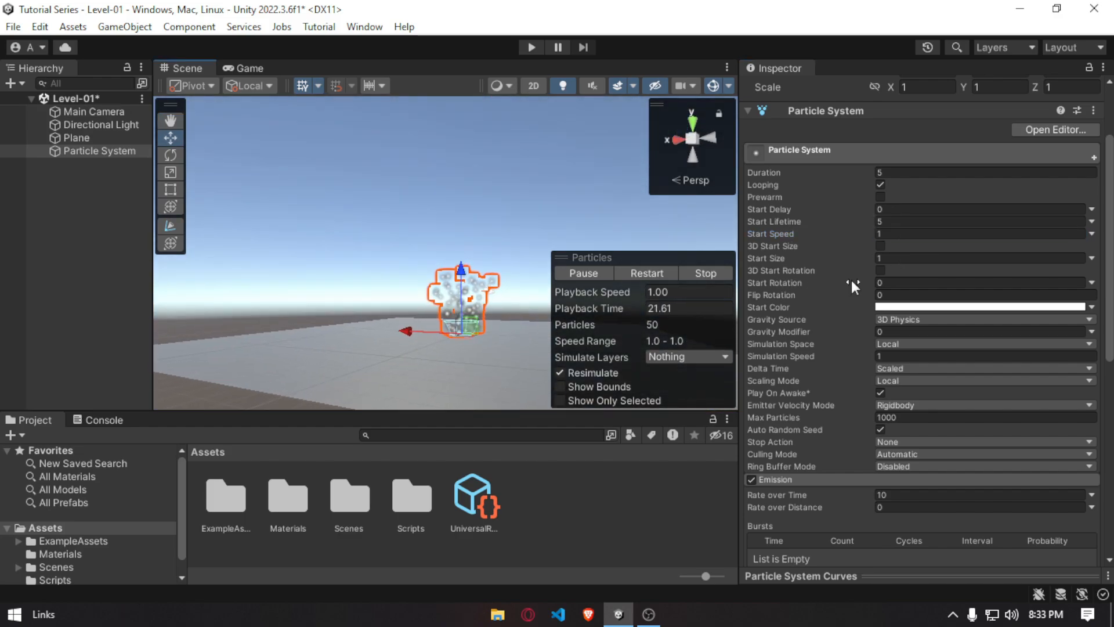
Set the Particle System's Start Speed back to 5.
left_click(903, 233)
type("5")
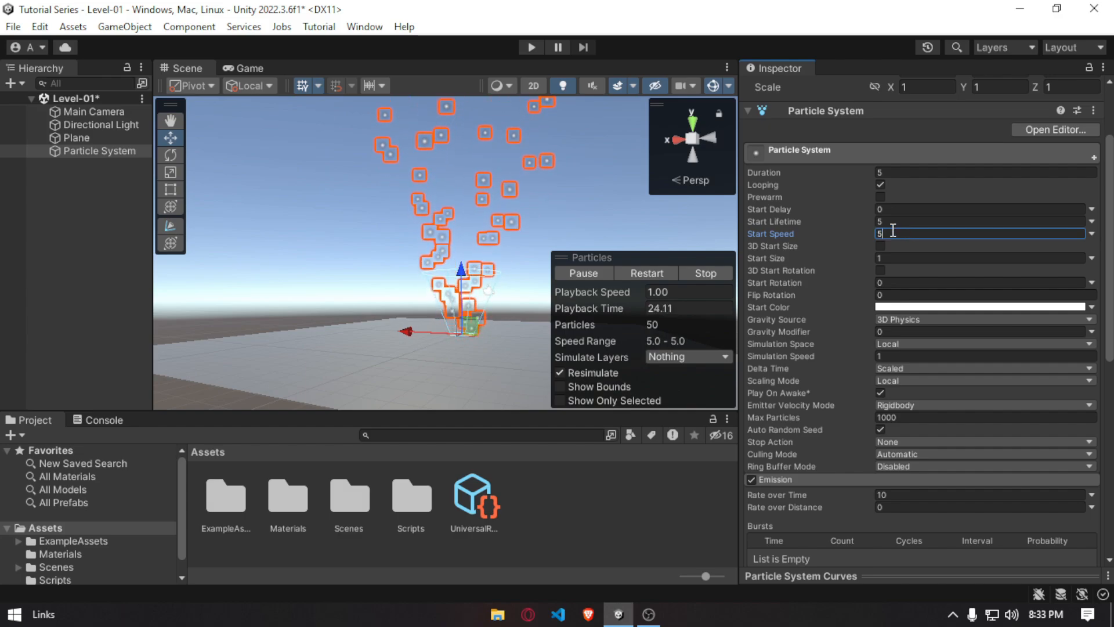
key("Return")
Try the 3D Start Size option with its separate X, Y and Z sizes, and switch it off again.
left_click(880, 245)
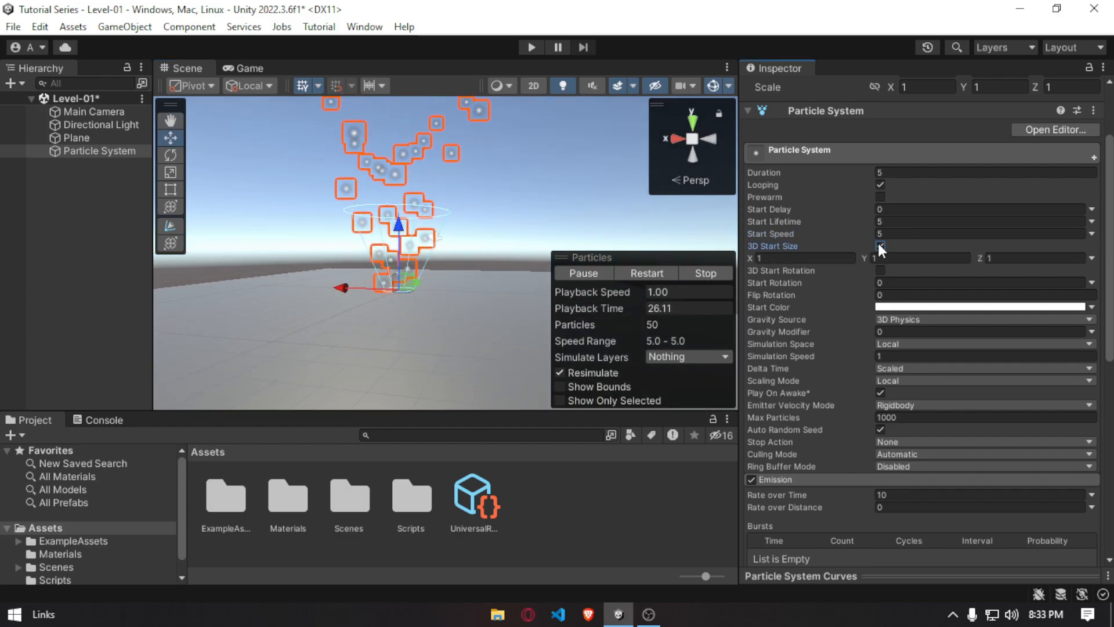
left_click_drag(862, 259, 913, 261)
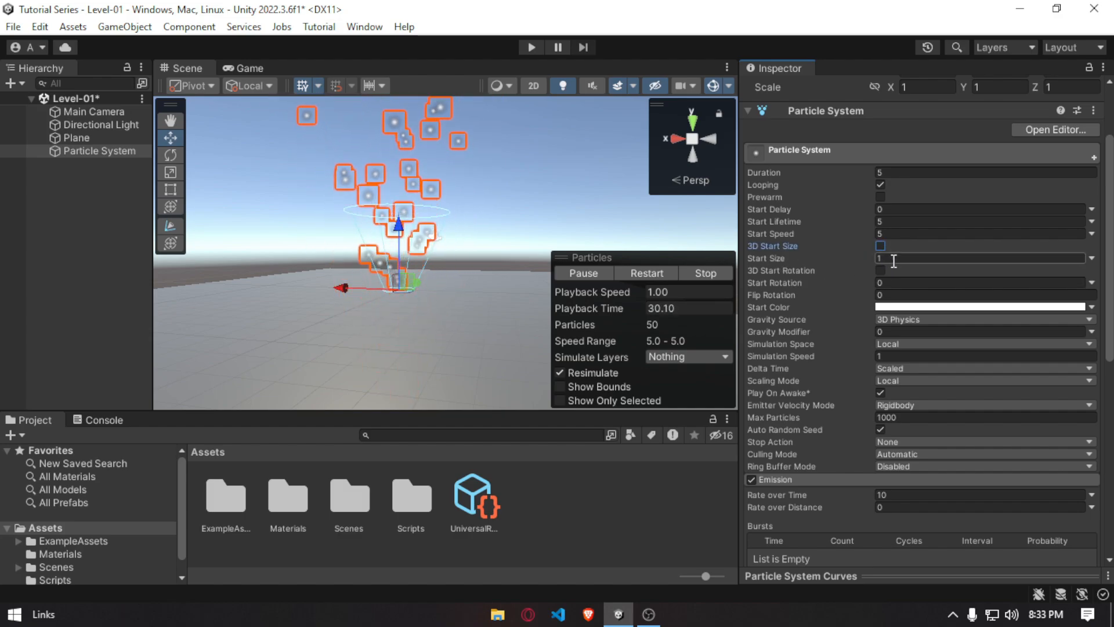
Try the 3D Start Rotation option and a Start Rotation of 1.8, and set Flip Rotation back to 0.
left_click(879, 269)
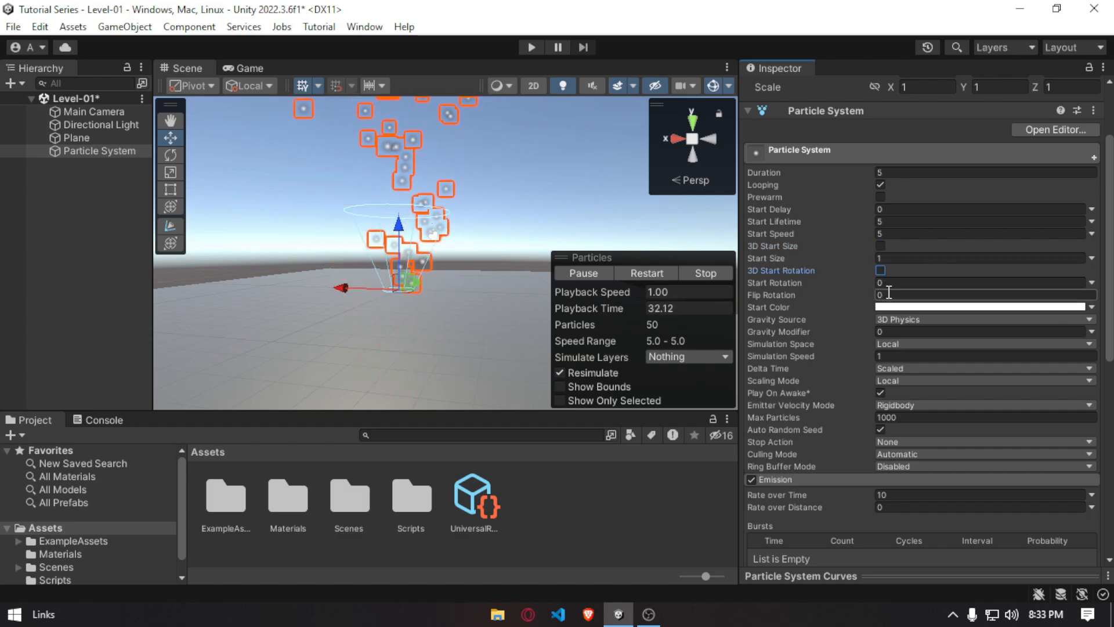
left_click(804, 283)
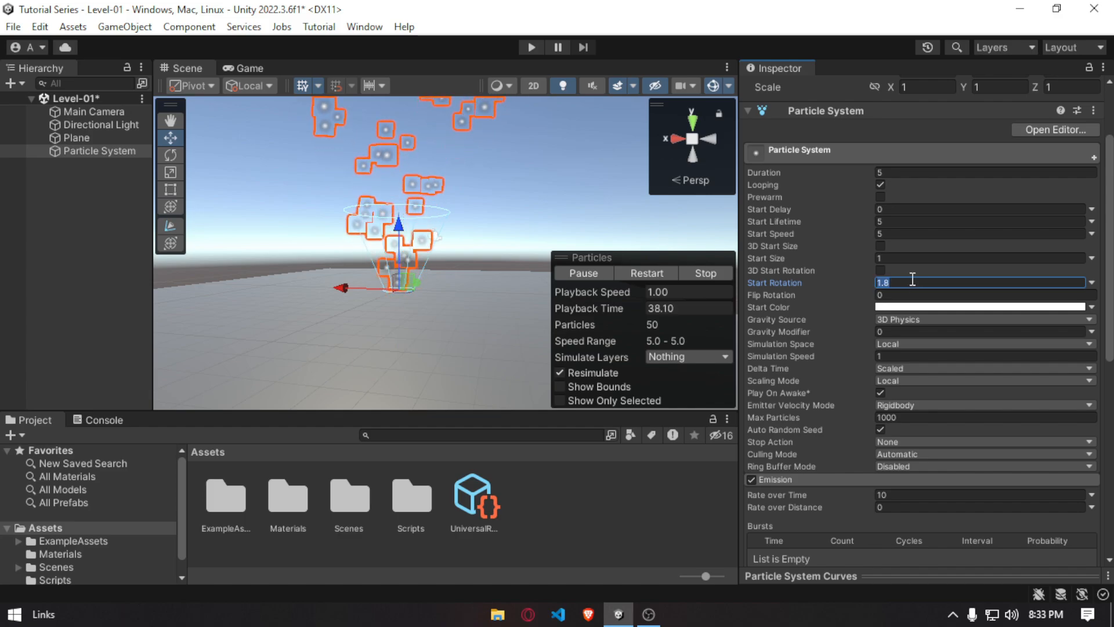
left_click(882, 268)
left_click(881, 268)
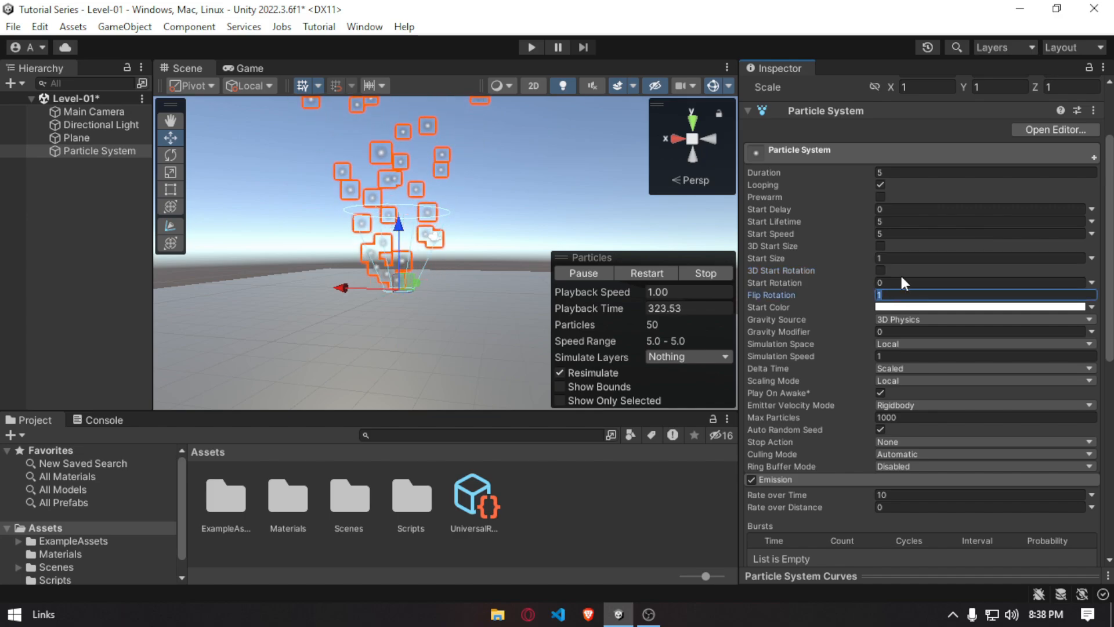
type("0")
Set the particles' Start Color to red (FF0000).
left_click(910, 308)
left_click_drag(1000, 328, 1057, 283)
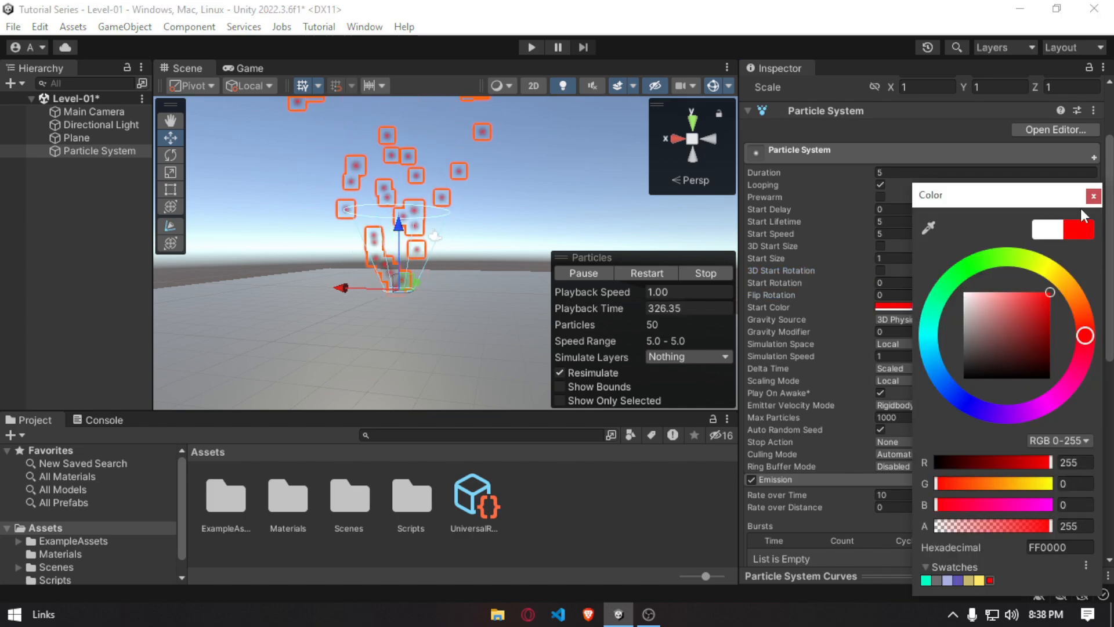
left_click(1093, 196)
Set the particles' Start Color back to white (FFFFFF).
left_click(1018, 308)
left_click_drag(1018, 318, 840, 242)
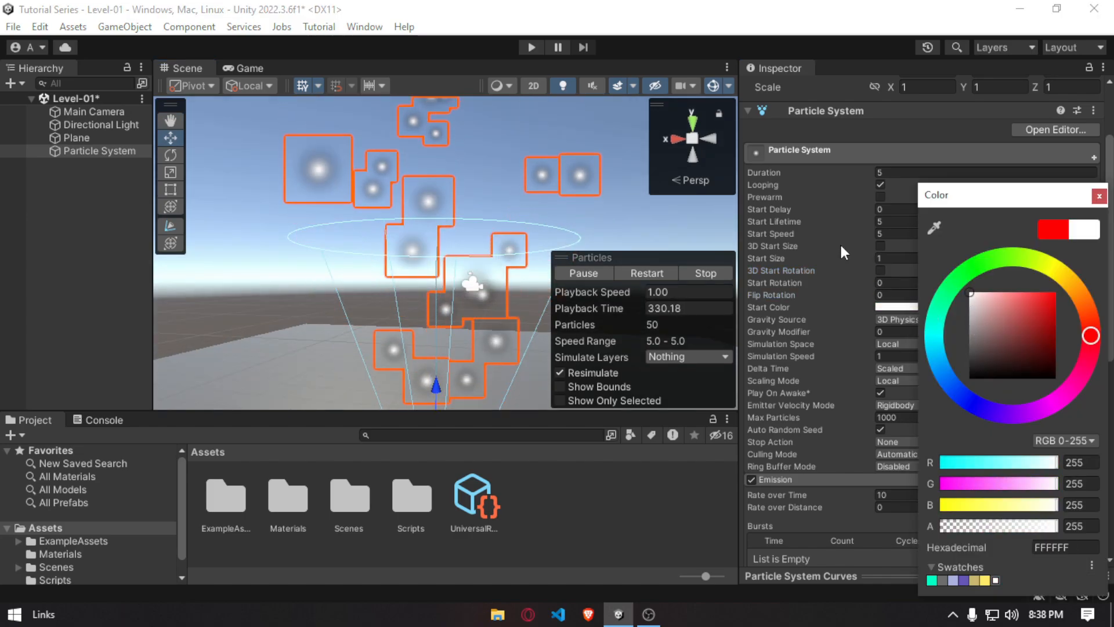
left_click(841, 243)
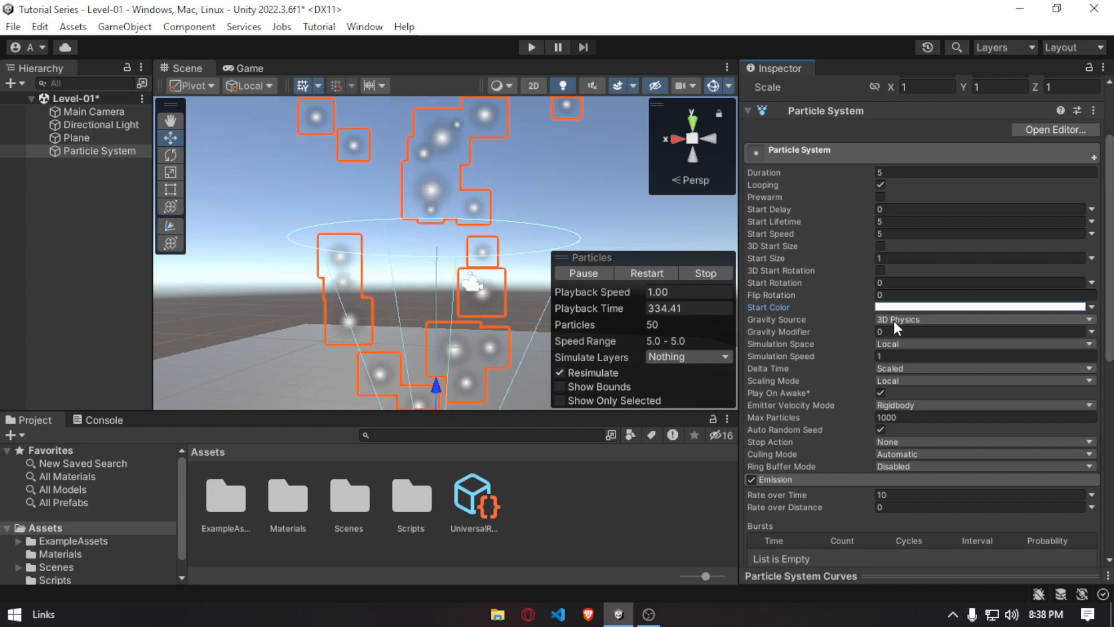
Set the Particle System's Gravity Modifier to 1.
left_click_drag(854, 332, 875, 327)
scroll(520, 398, "down", 5)
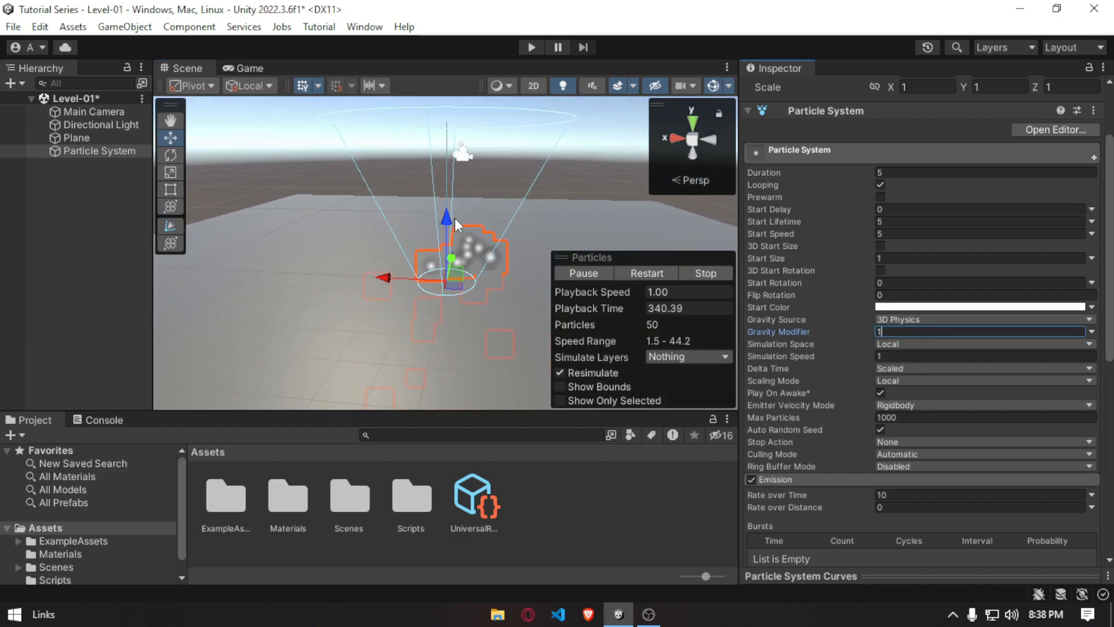
Move the Particle System upward above the plane and look at how the particles fall.
left_click_drag(454, 217, 448, 171)
key("f")
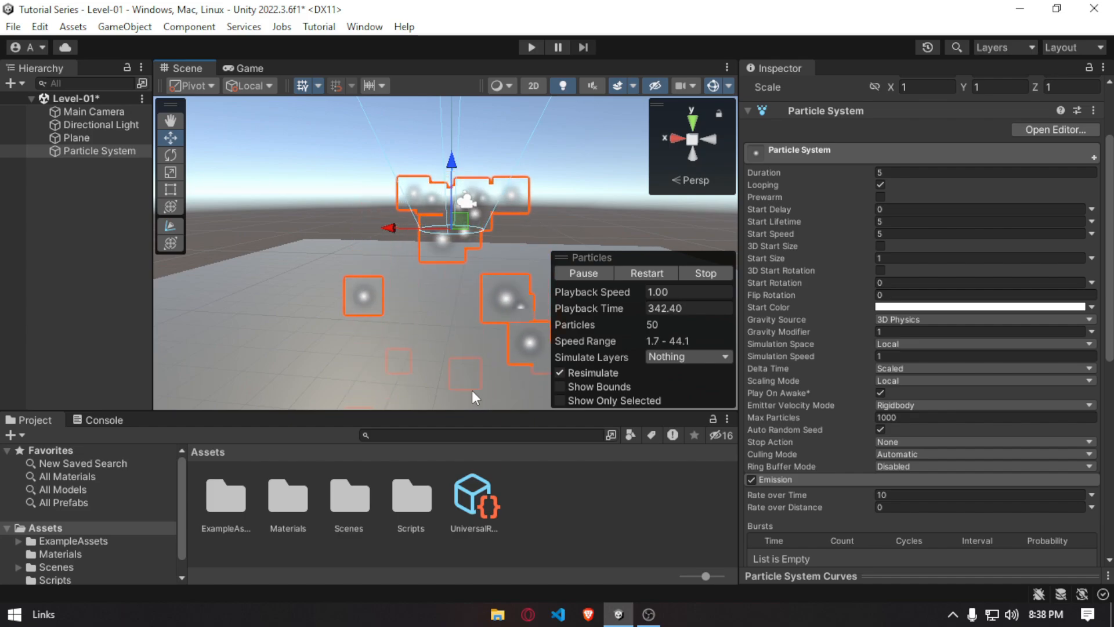
right_click_drag(456, 318, 467, 256)
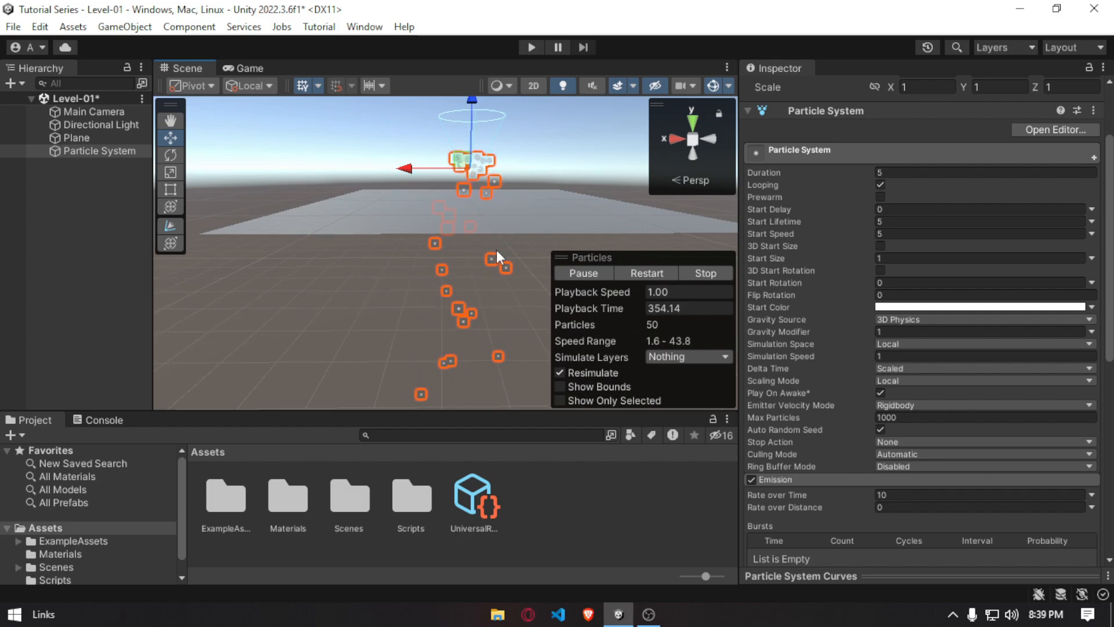
right_click_drag(446, 328, 427, 284)
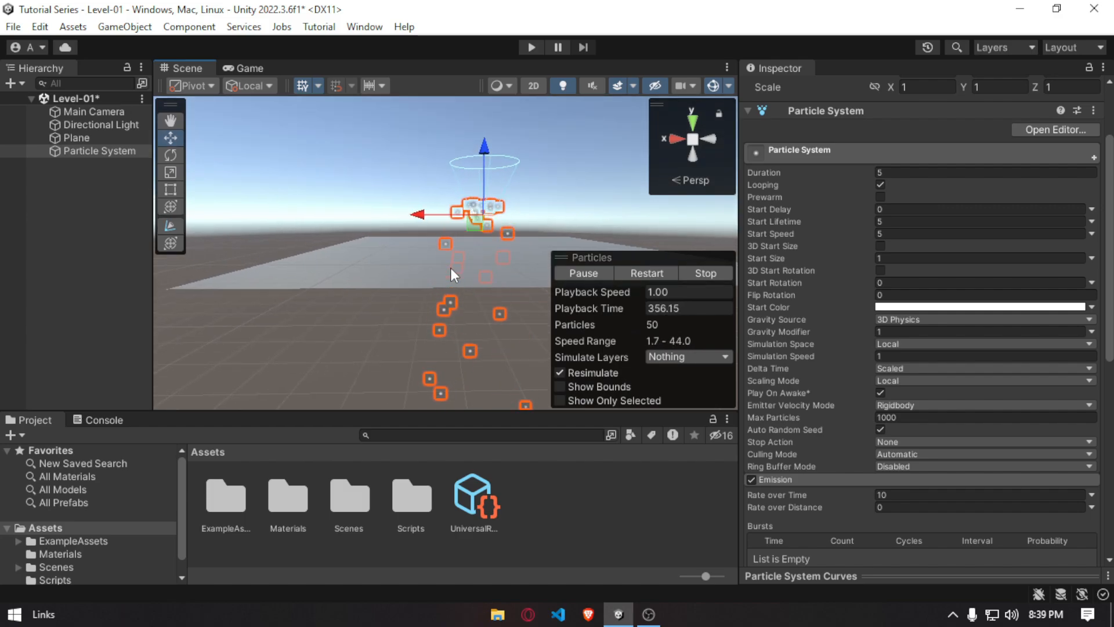
Enable the Particle System's Collision module, set its Type to World and view the particles hitting the plane.
scroll(948, 323, "down", 10)
scroll(949, 324, "down", 1)
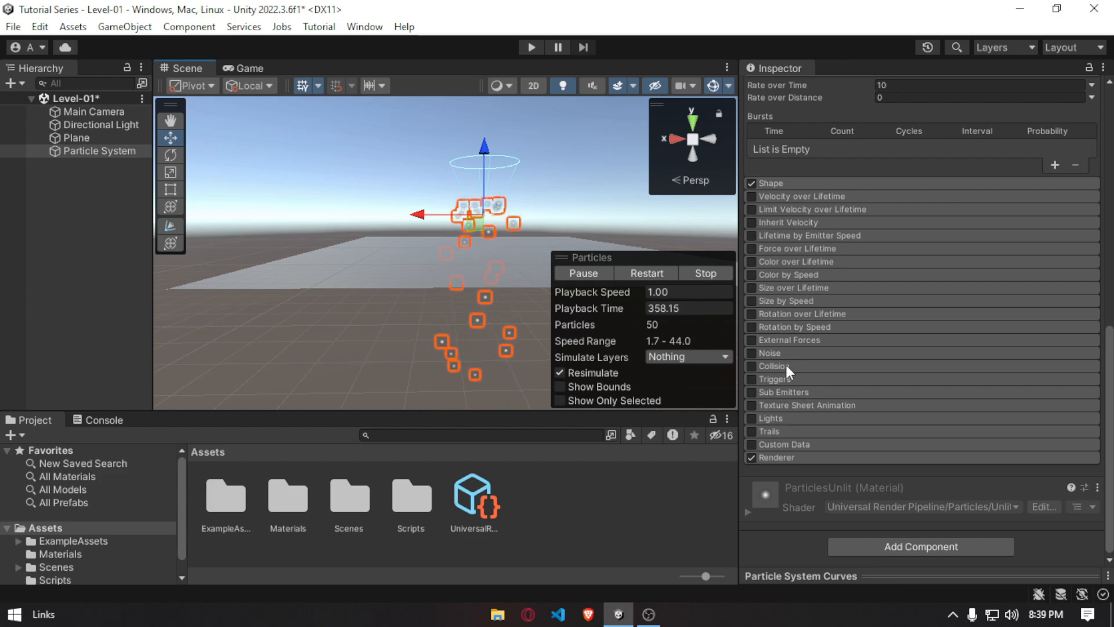
left_click(757, 366)
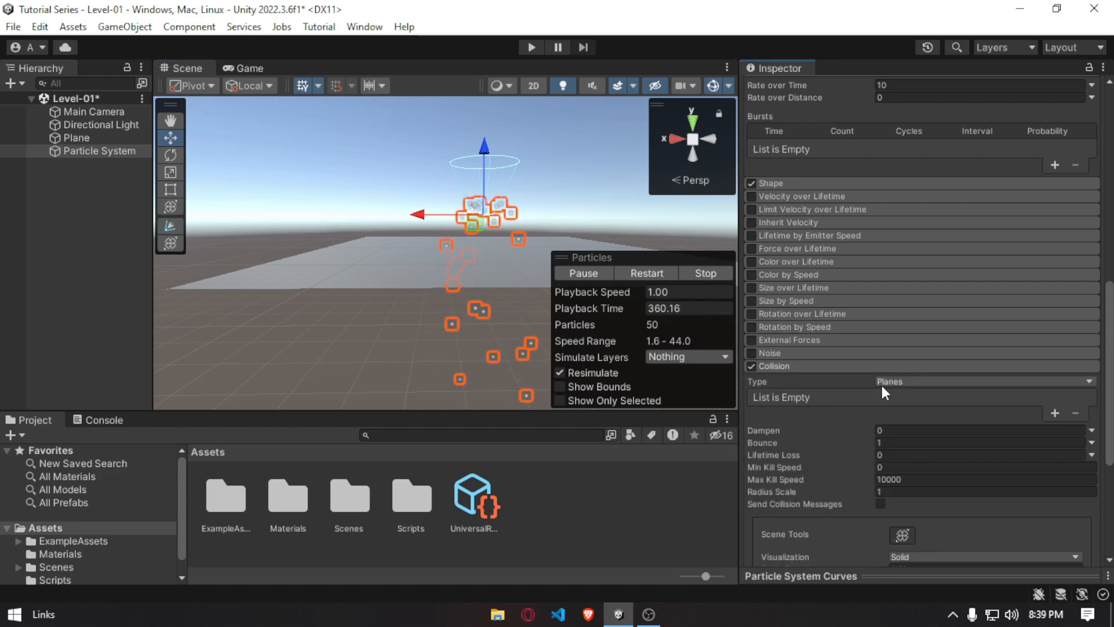
left_click(917, 413)
right_click_drag(551, 314, 482, 273)
key("w")
key("s")
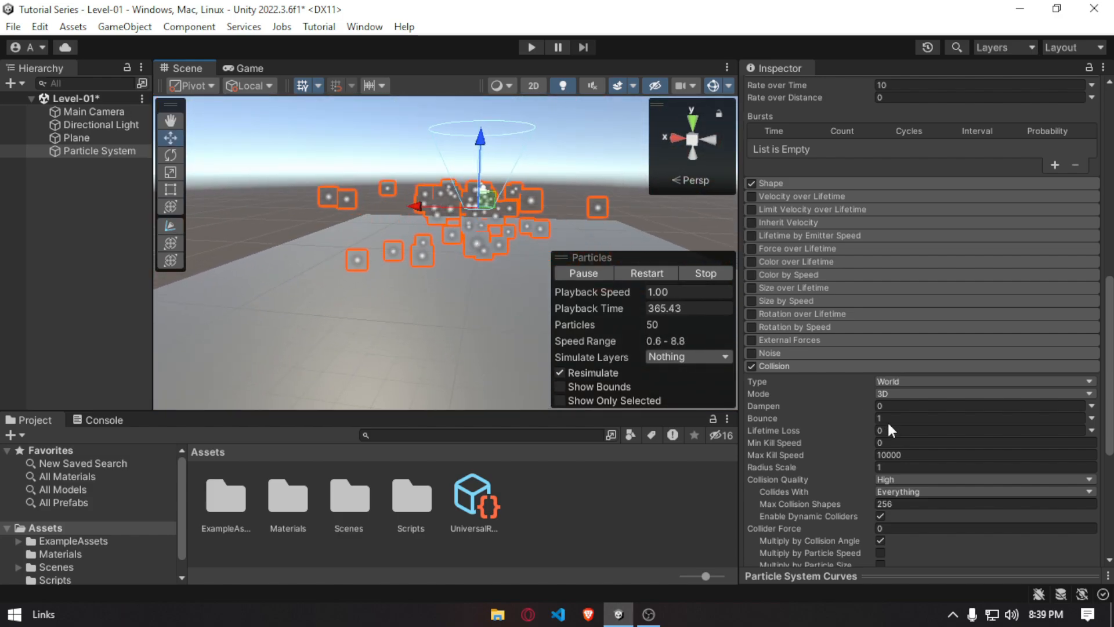
Set the Collision module's Bounce to 2.
left_click_drag(869, 417, 1088, 414)
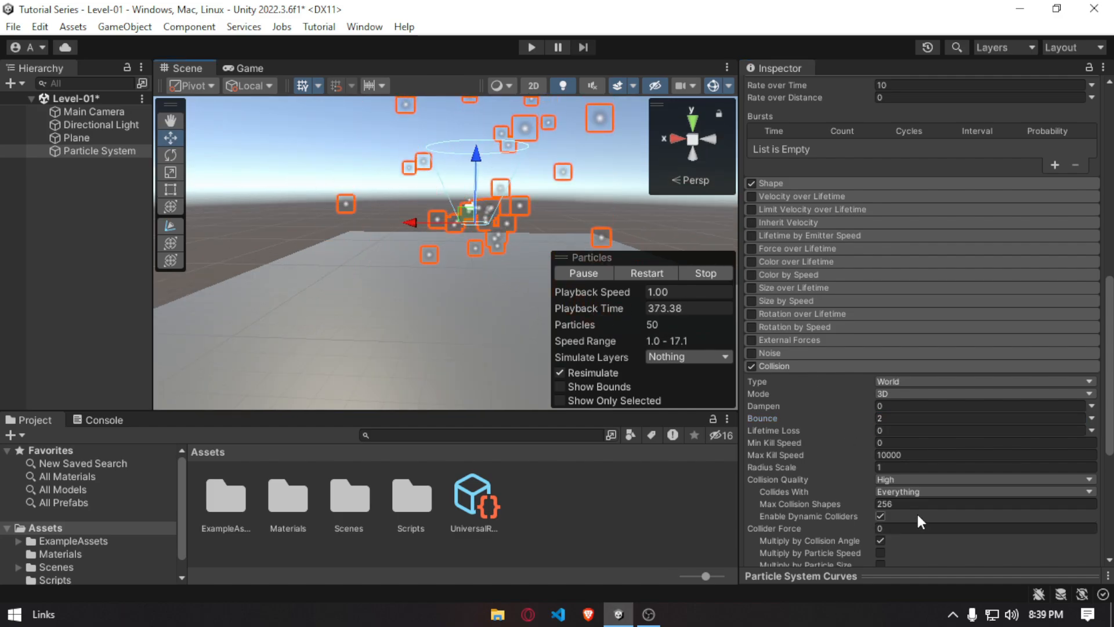
mouse_move(475, 270)
right_mouse_down()
mouse_move(486, 250)
mouse_move(467, 258)
right_mouse_up()
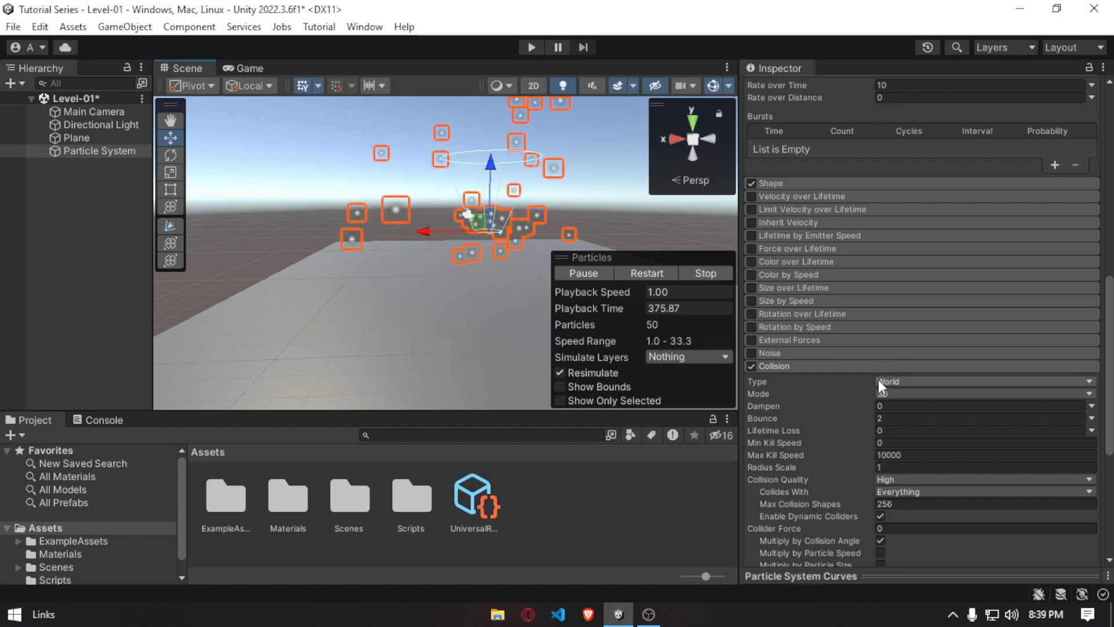
Turn on Visualize Bounds for the Collision module and pause the simulation for a close look at the particles' collision spheres.
mouse_move(813, 402)
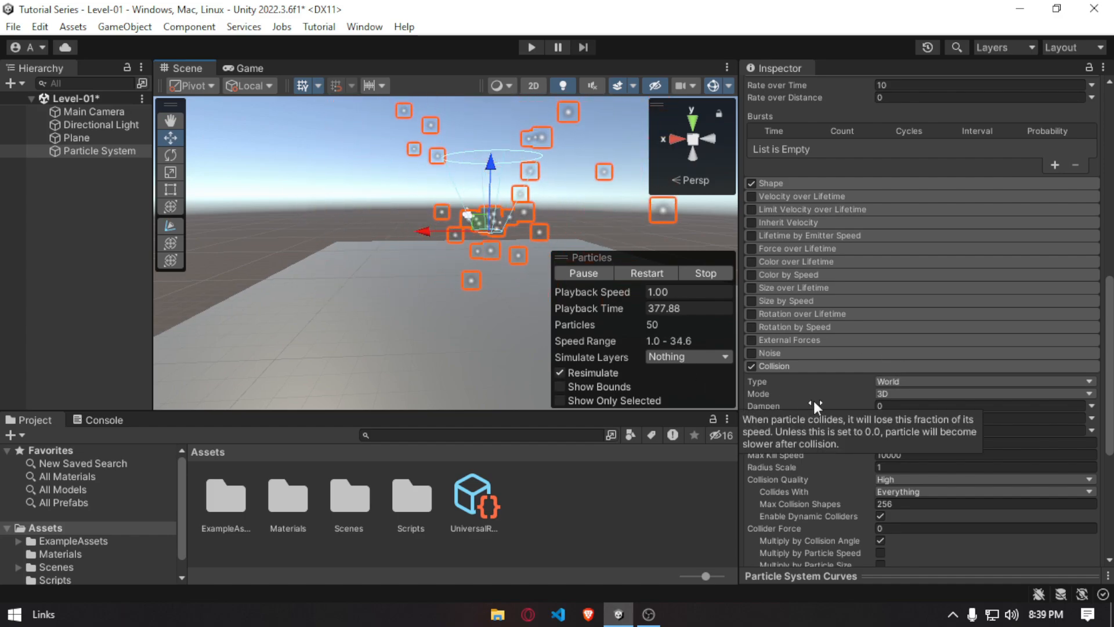
scroll(813, 401, "down", 5)
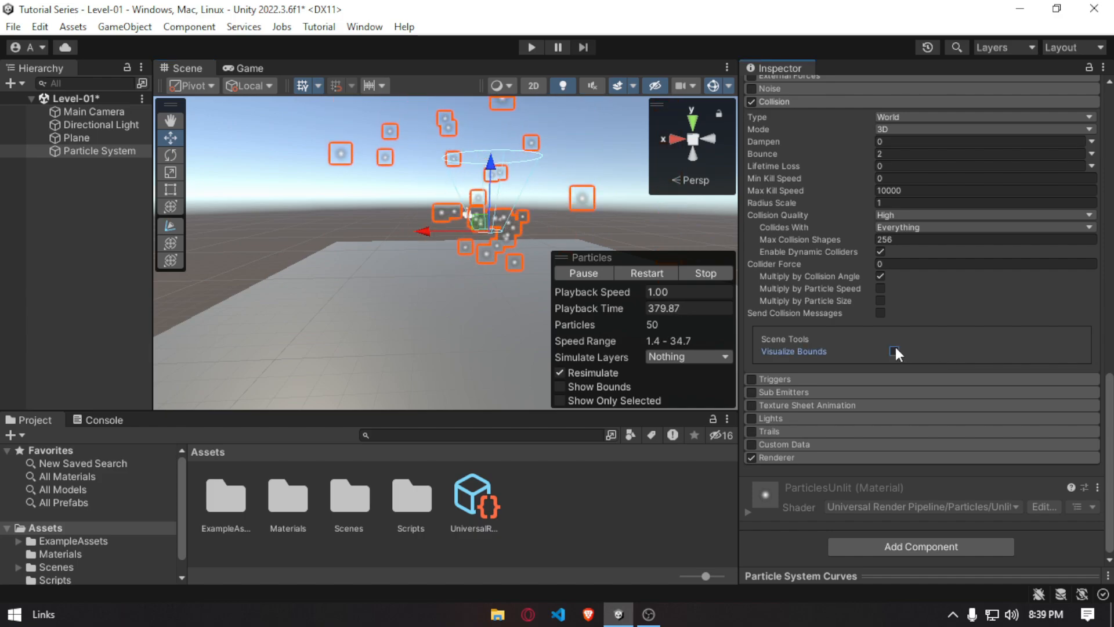
right_click_drag(511, 340, 485, 308)
left_click(594, 270)
key("w")
key("s")
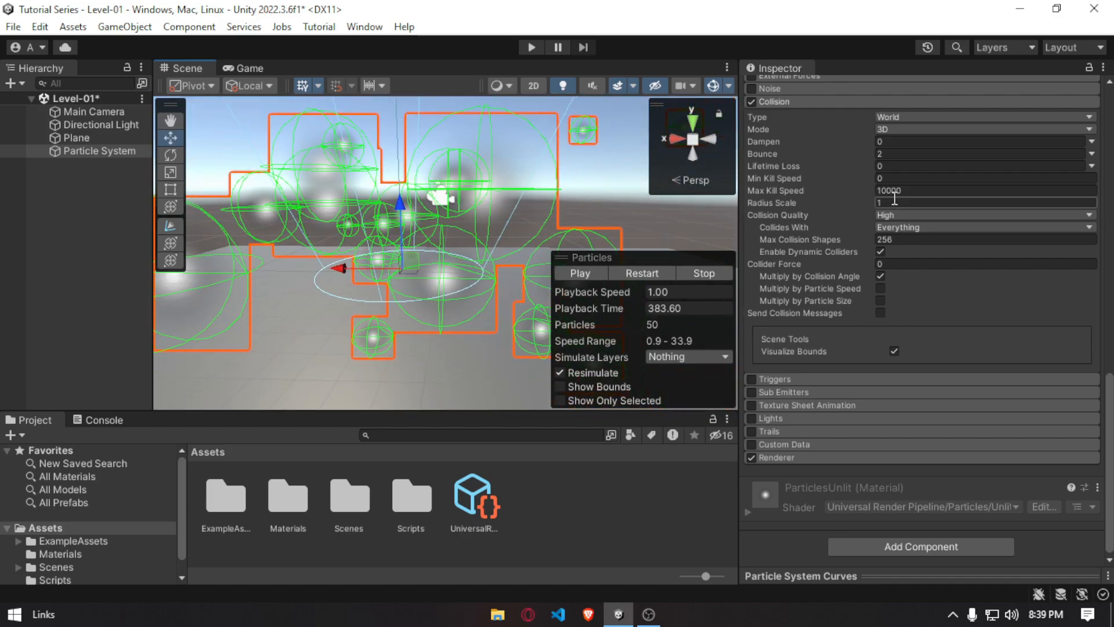
Set the Collision module's Radius Scale to 0.1 and check the collision spheres on the paused particles.
type("0.1")
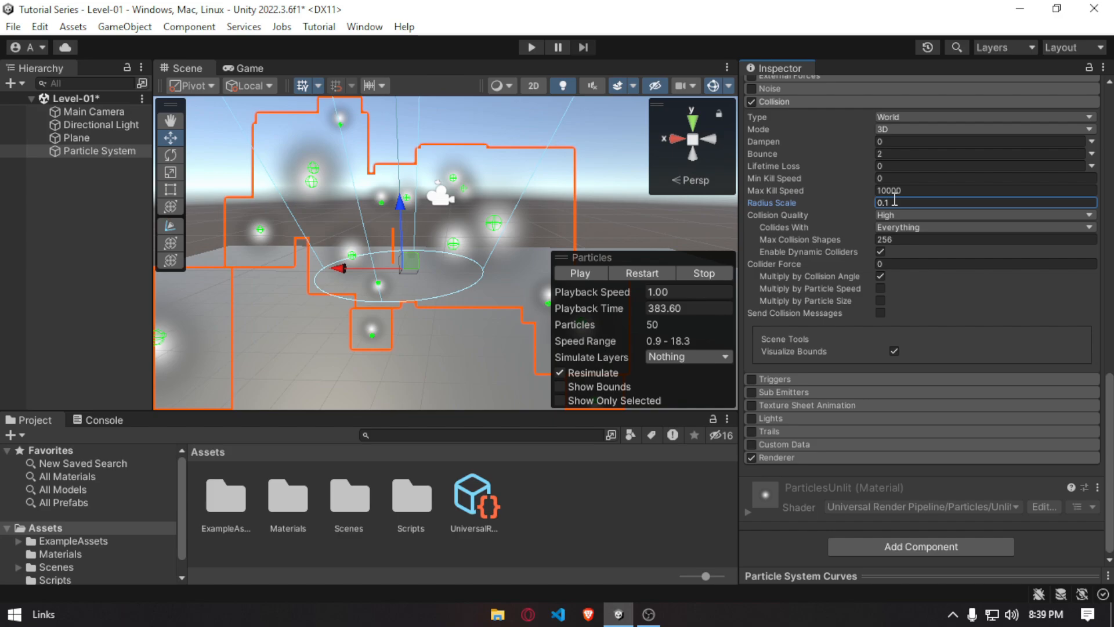
right_click_drag(436, 252, 432, 290)
key("w")
key("s")
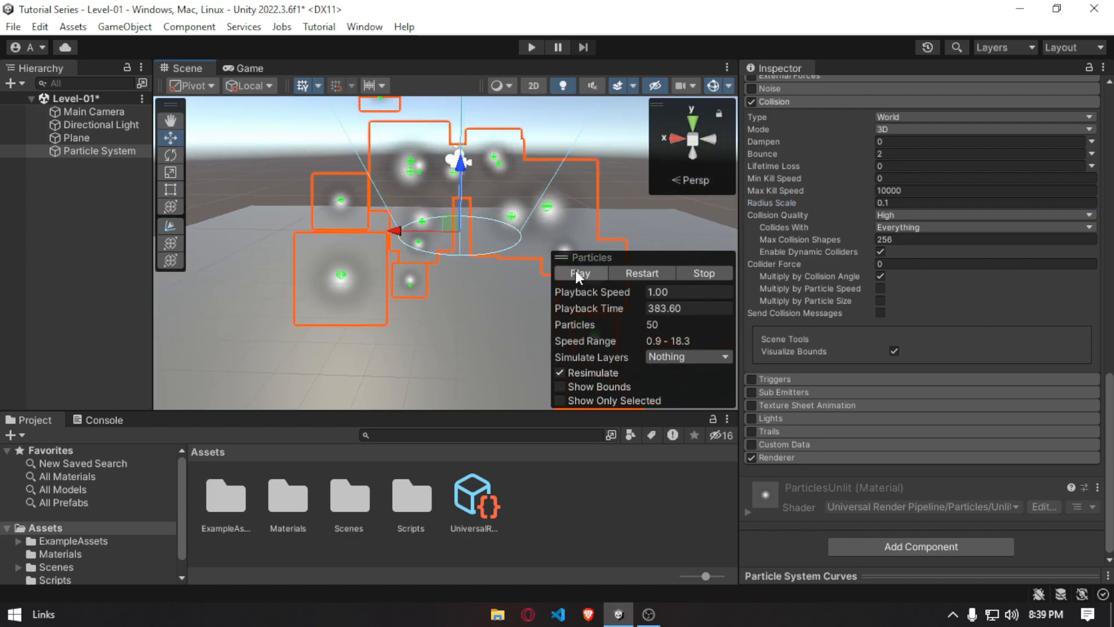
Resume the particle simulation and examine from several angles how the particles bounce on the plane.
left_click(584, 271)
right_click_drag(447, 247, 486, 265)
key("s")
key("w")
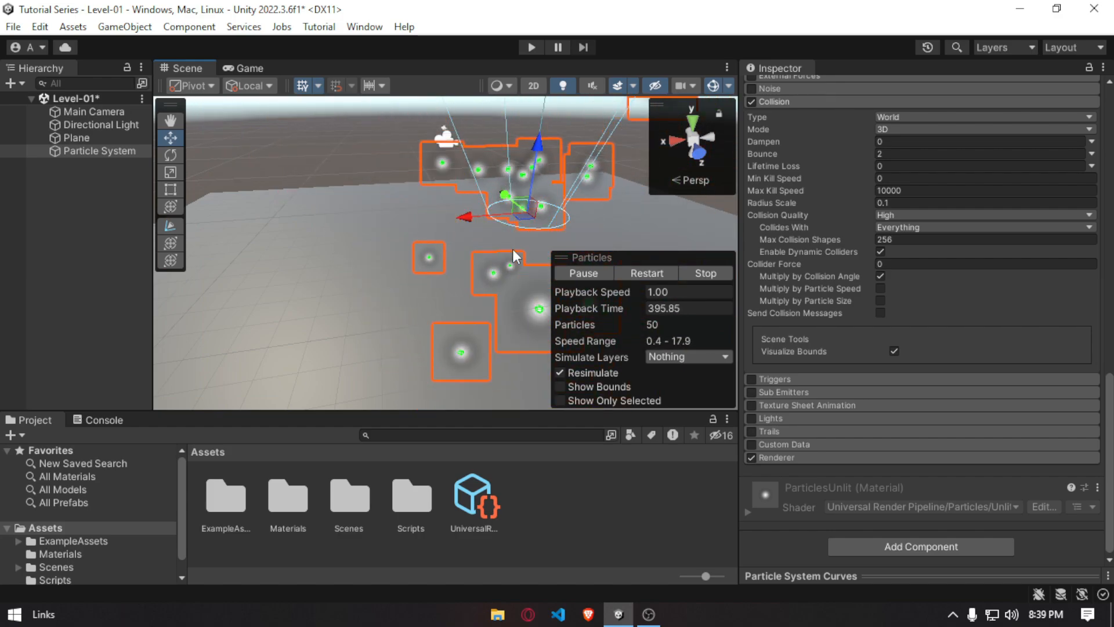
key("f")
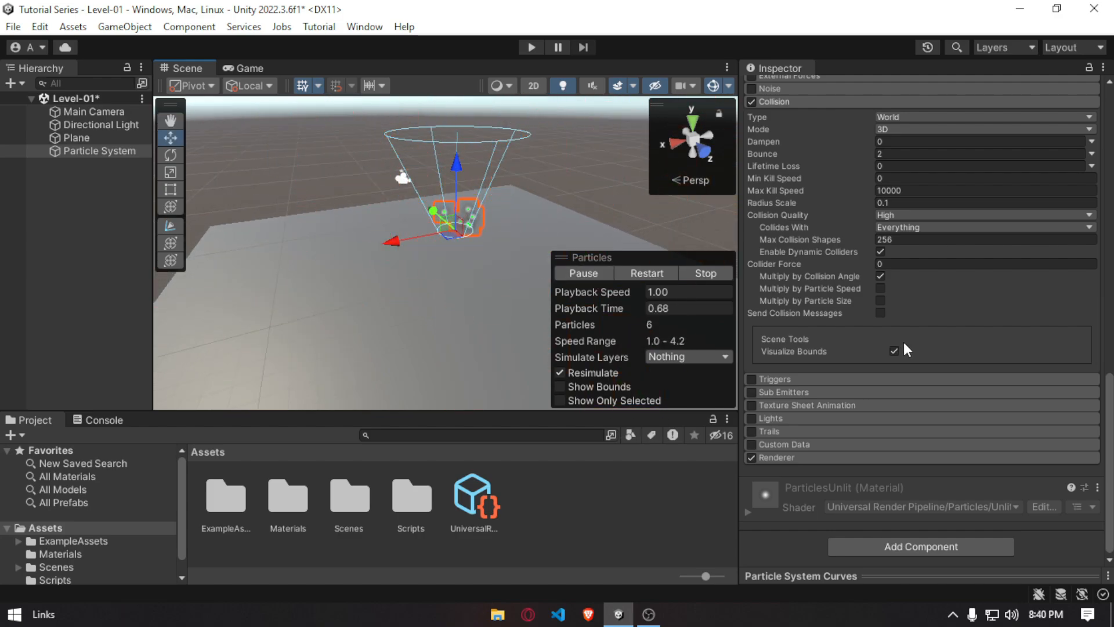
scroll(534, 193, "down", 3)
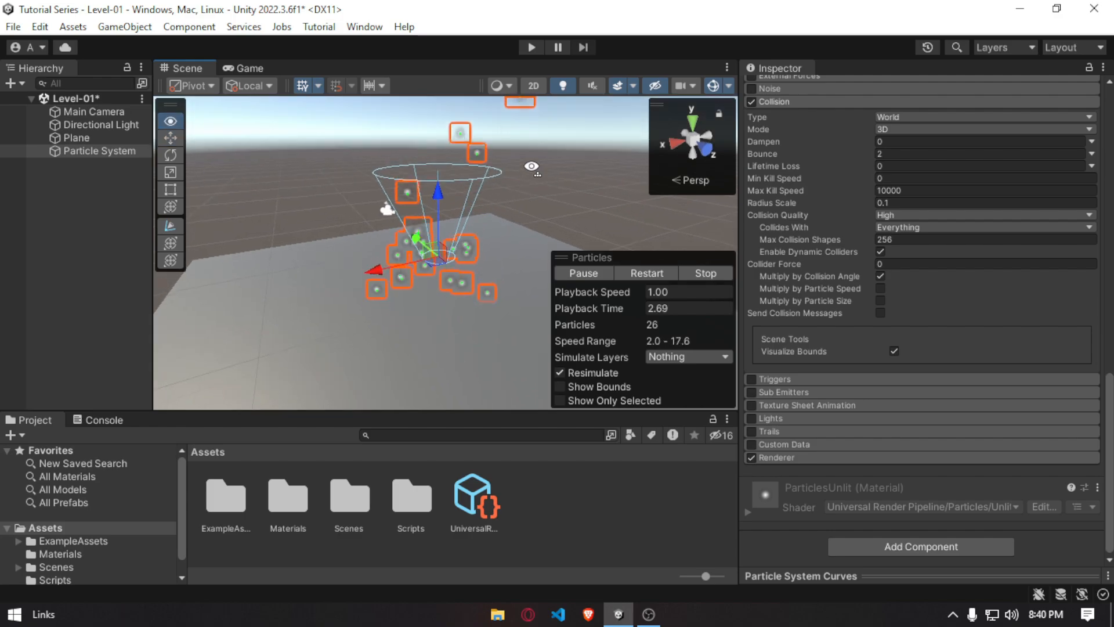
Collapse the Collision module's settings and disable the module.
left_click(781, 106)
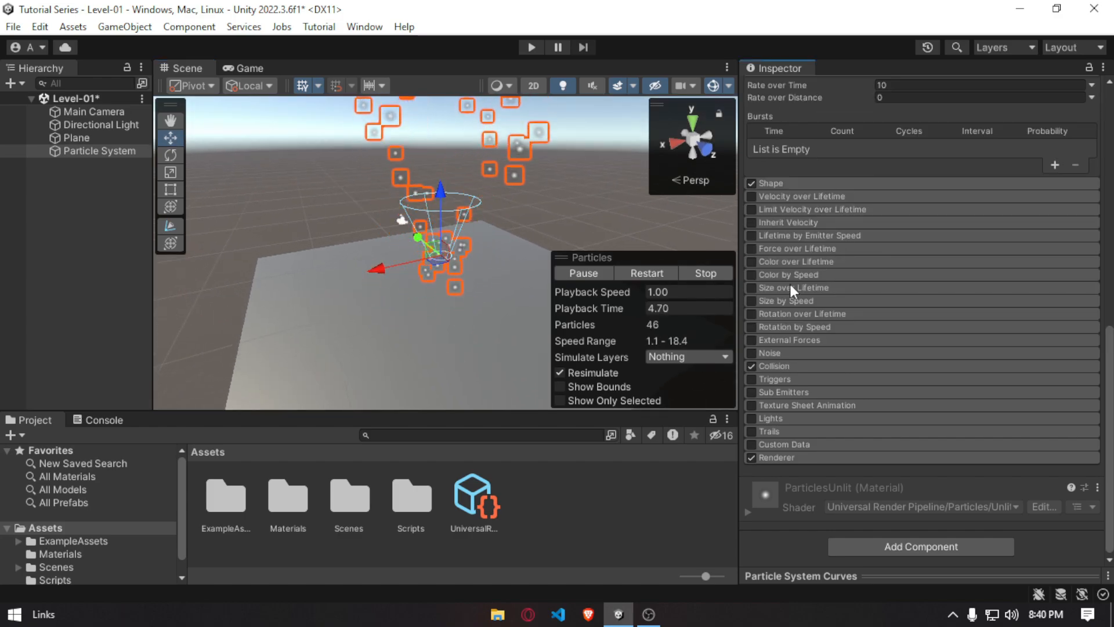
left_click(749, 366)
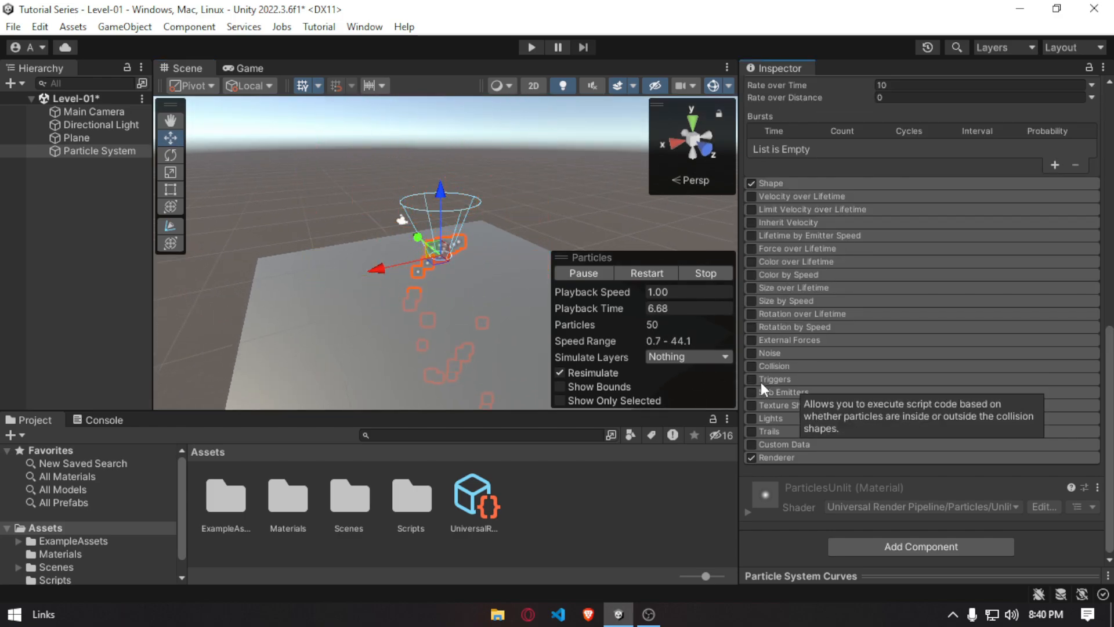
Expand and enable the Noise module, and re-enable the Collision module.
left_click(772, 353)
left_click(752, 353)
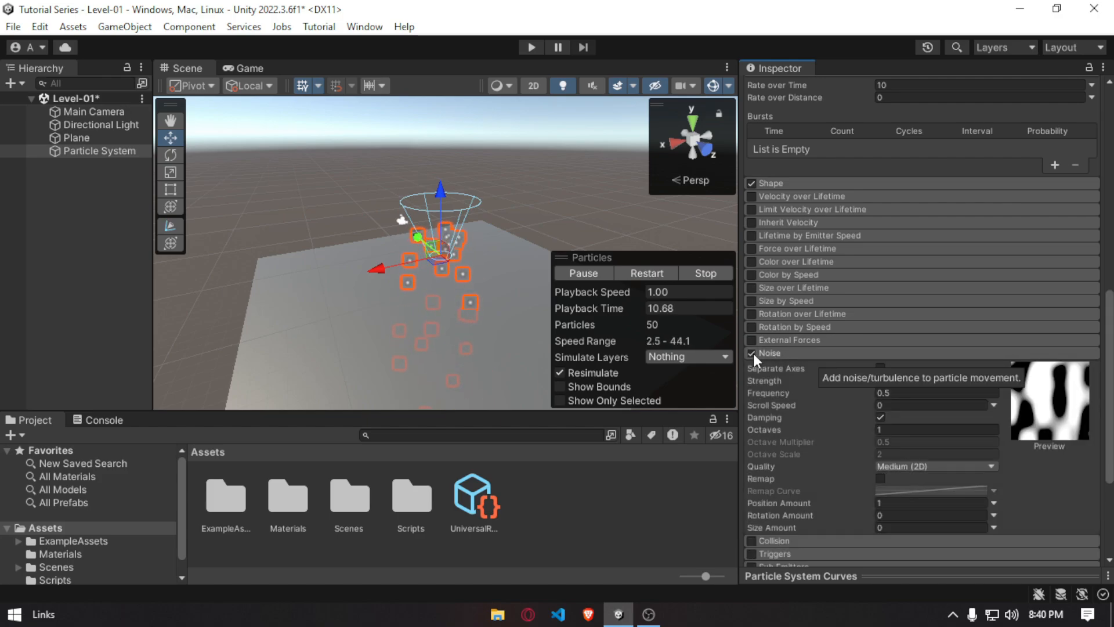
left_click(754, 541)
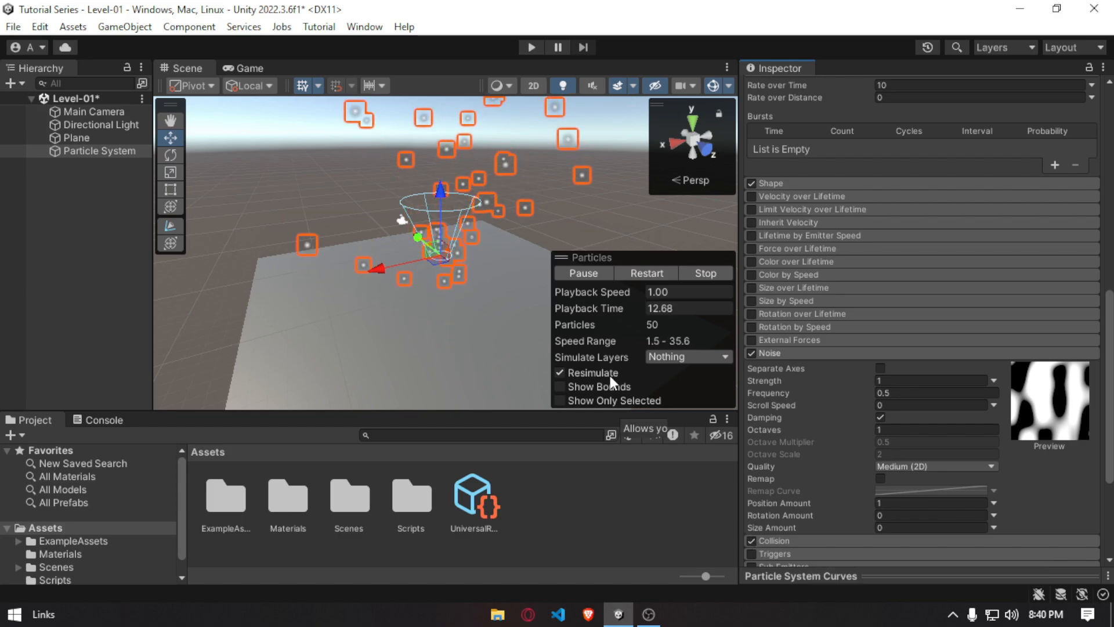
Set the Noise module's Rotation Amount to 1.89 and Position Amount to 5.29, and check the particles' motion.
right_click_drag(479, 276, 508, 232)
right_click_drag(450, 295, 431, 269)
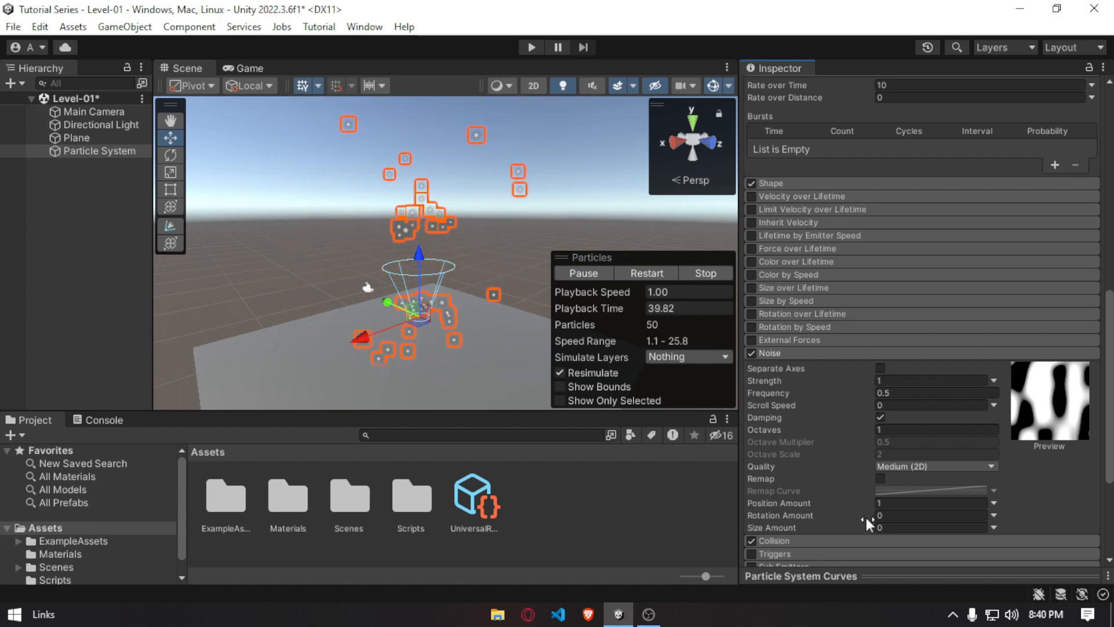
left_click_drag(865, 516, 895, 518)
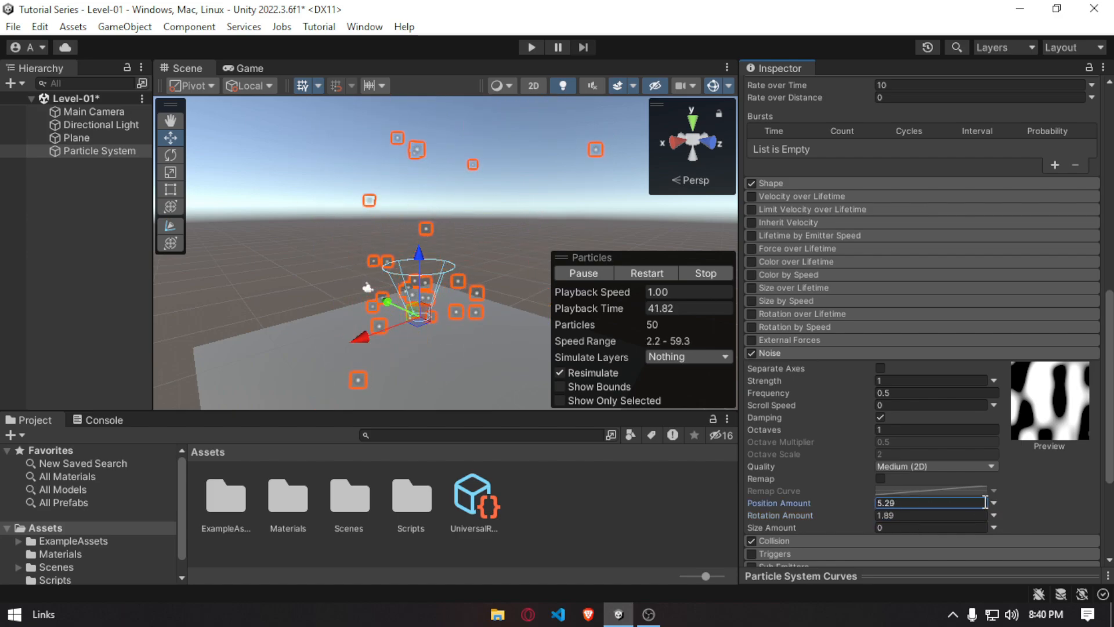
right_click_drag(471, 305, 474, 328)
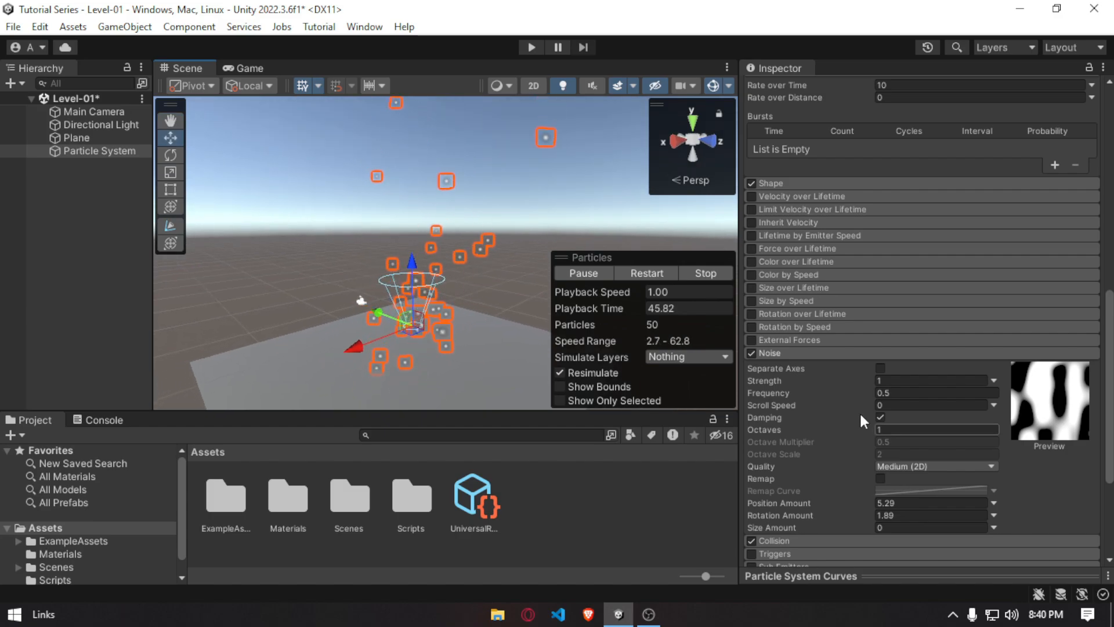
Disable and collapse the Noise module, and expand the Renderer module's settings.
left_click(751, 353)
left_click(778, 353)
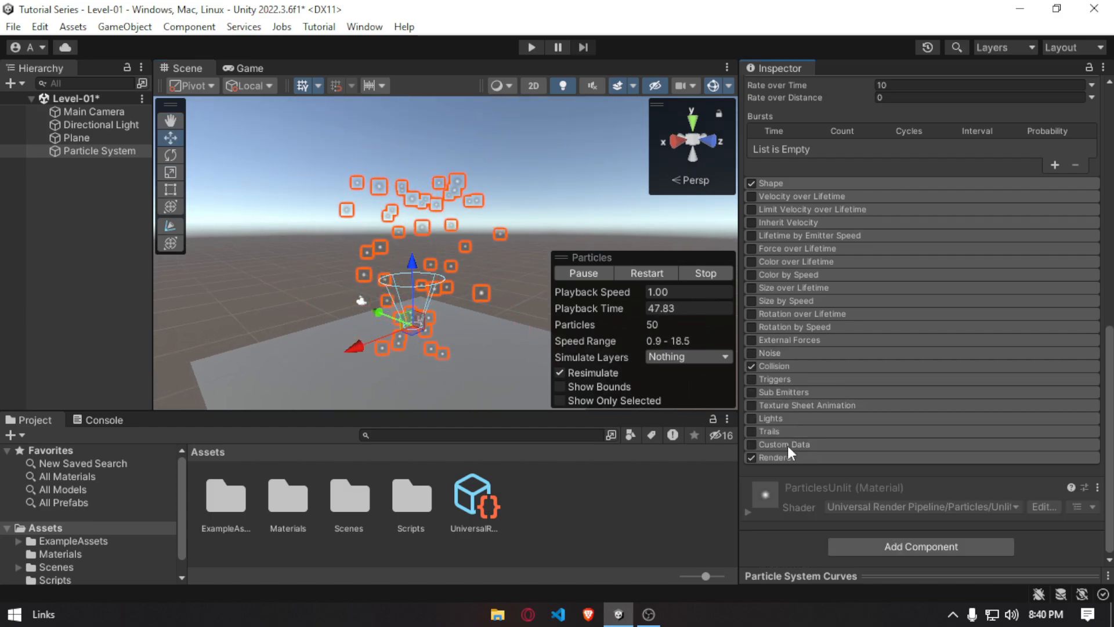
left_click(791, 460)
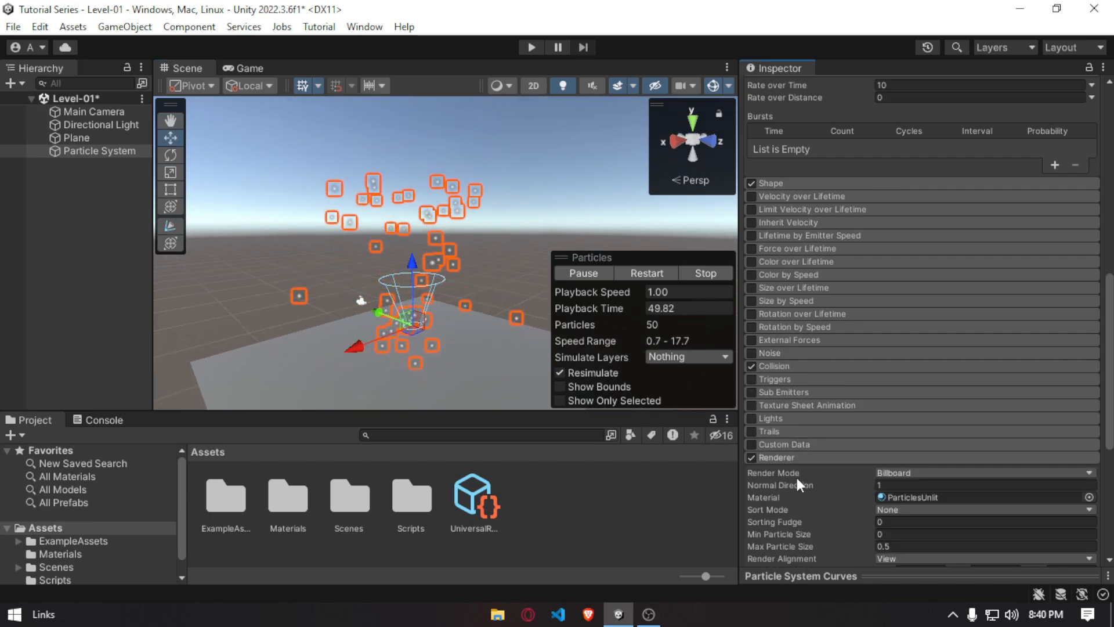
Turn the Renderer module off and back on, and set its Render Mode to Mesh.
left_click(752, 458)
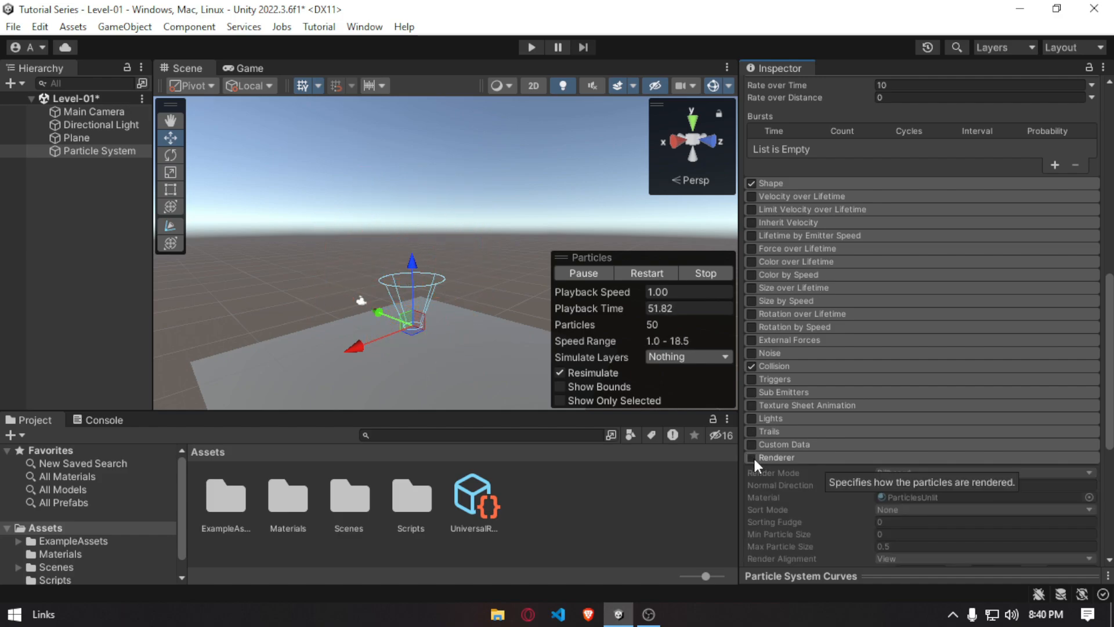
left_click(751, 458)
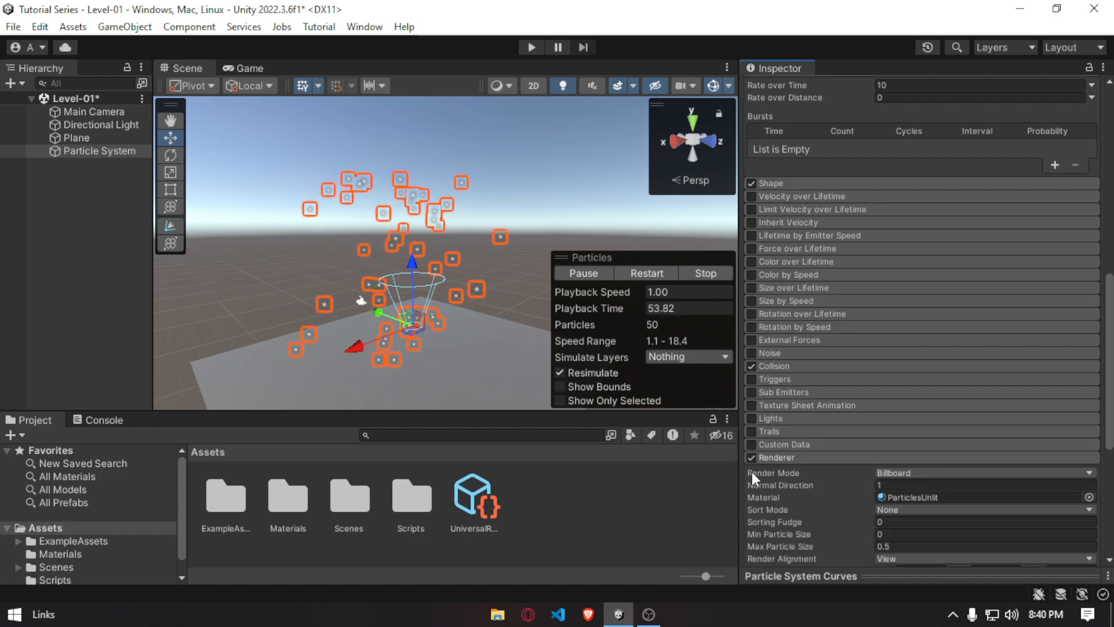
scroll(837, 394, "down", 2)
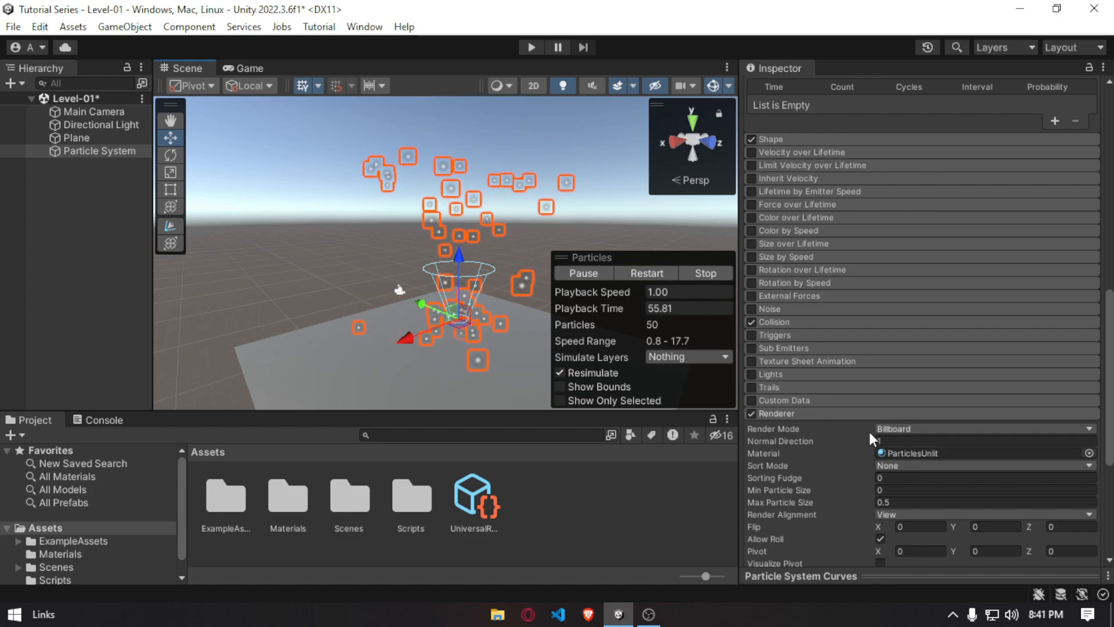
left_click(894, 430)
left_click(929, 516)
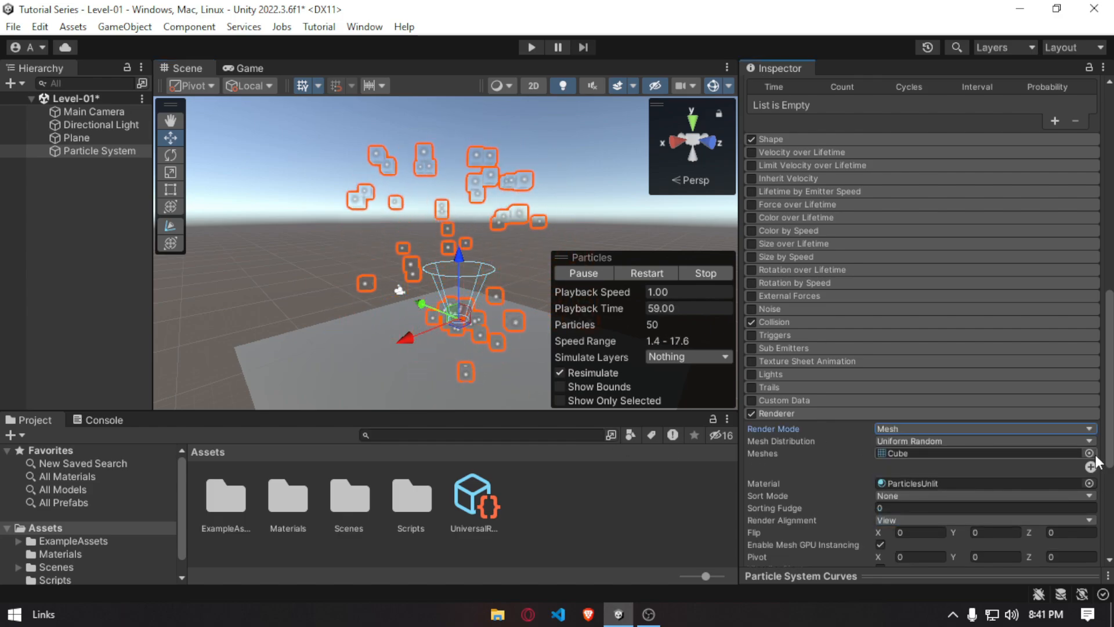
Pause the particle simulation and inspect the cube-shaped particles up close.
key("w")
right_click_drag(426, 193, 435, 241)
left_click(584, 272)
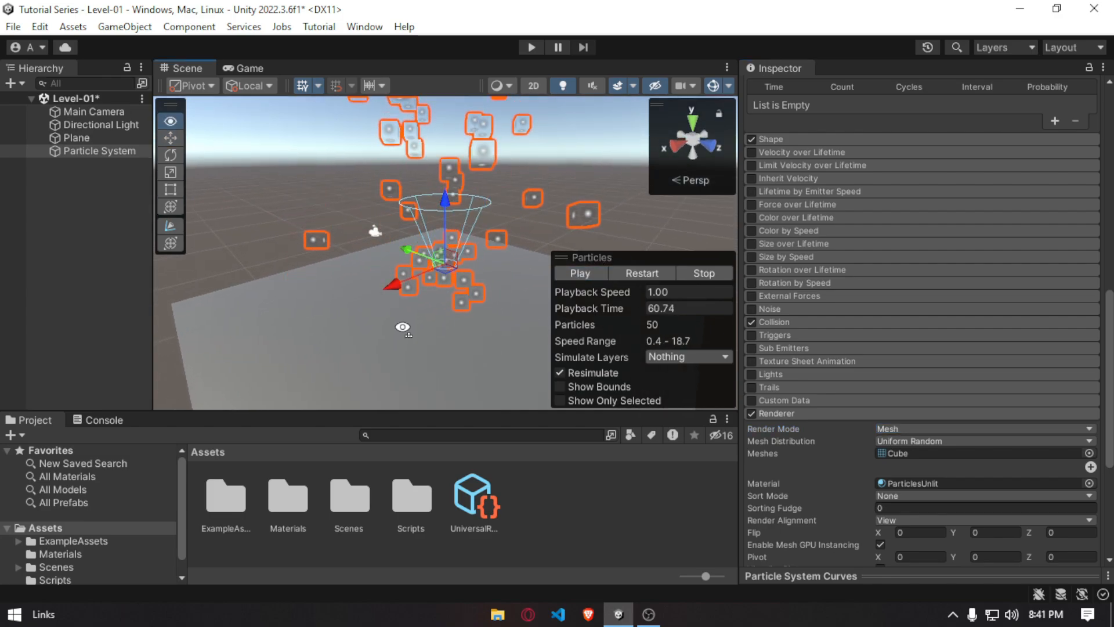
key("w")
mouse_move(413, 282)
right_mouse_down()
mouse_move(470, 219)
mouse_move(400, 267)
right_mouse_up()
key("w")
key("a")
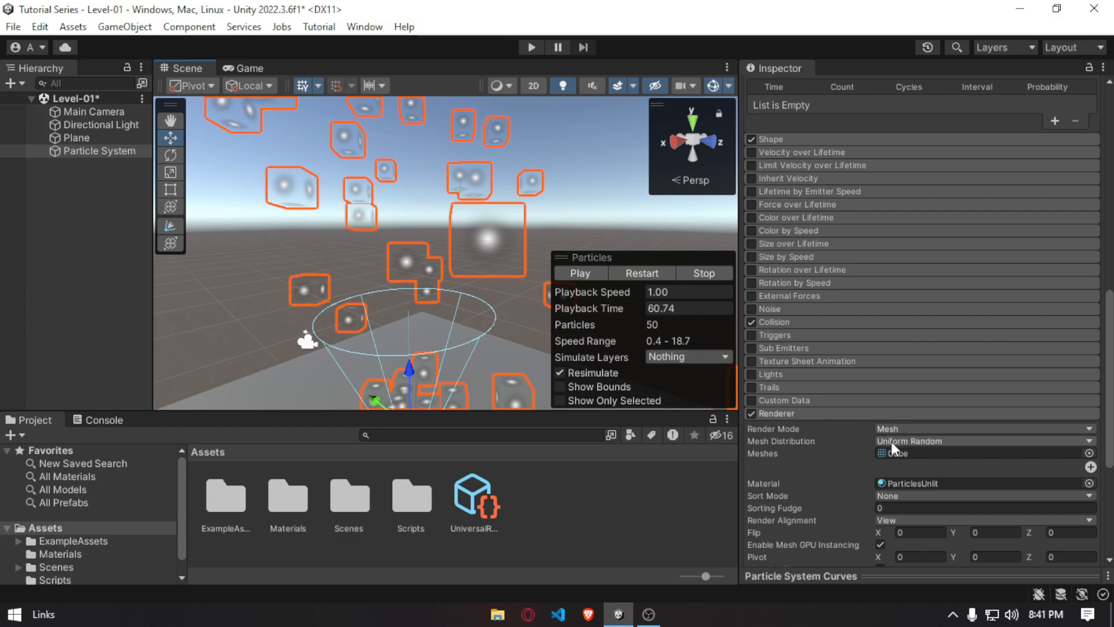
Assign PaintLabel_Mat as the Renderer module's material.
left_click(1089, 483)
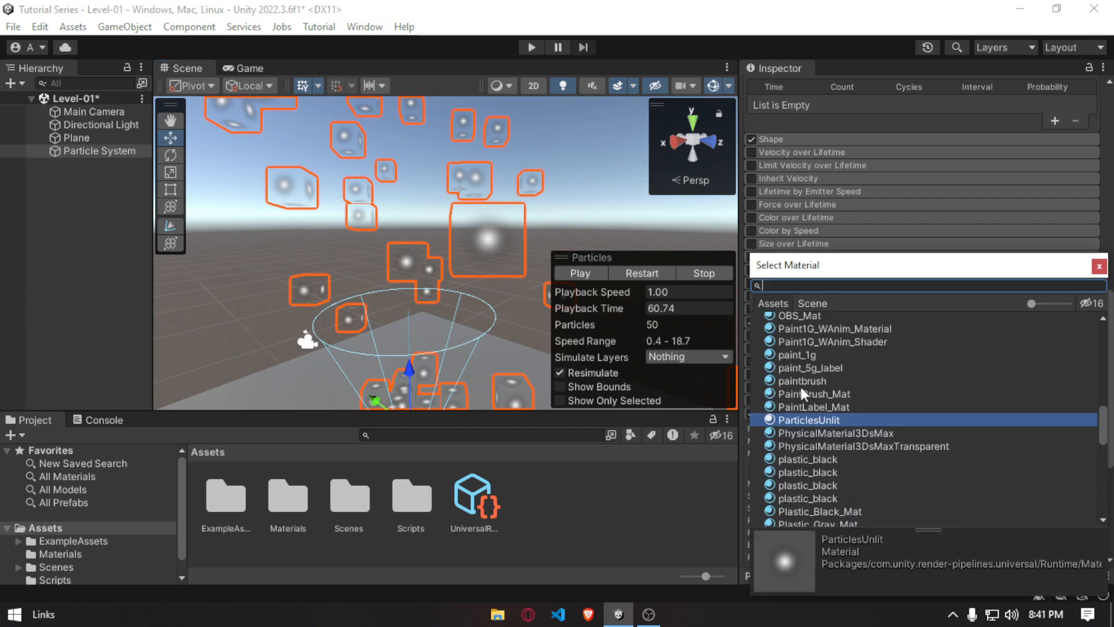
left_click(824, 408)
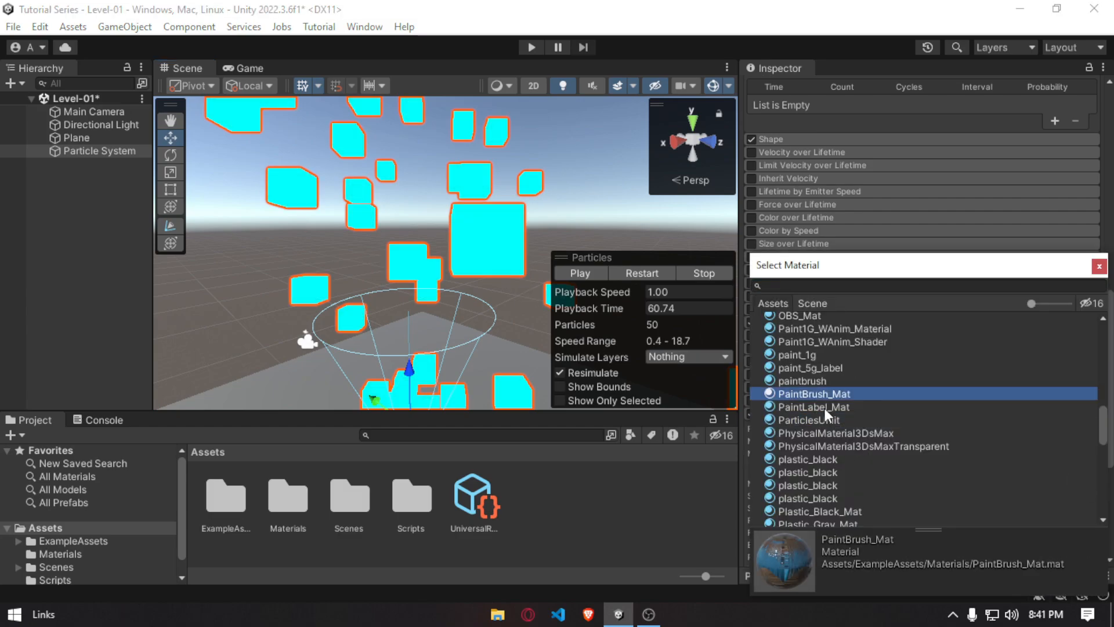
scroll(833, 458, "down", 5)
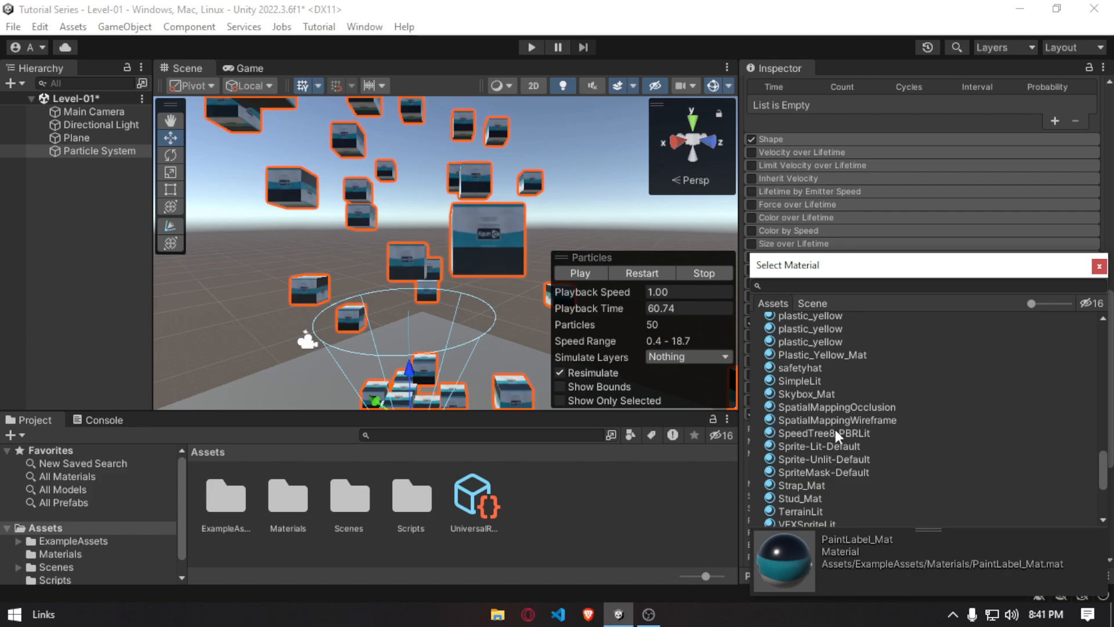
left_click(1099, 269)
Examine the textured cube particles from several angles and resume the particle simulation.
right_click_drag(493, 246, 546, 308)
key("d")
key("w")
key("s")
key("w")
key("s")
left_click(575, 275)
key("s")
right_click_drag(510, 259, 468, 299)
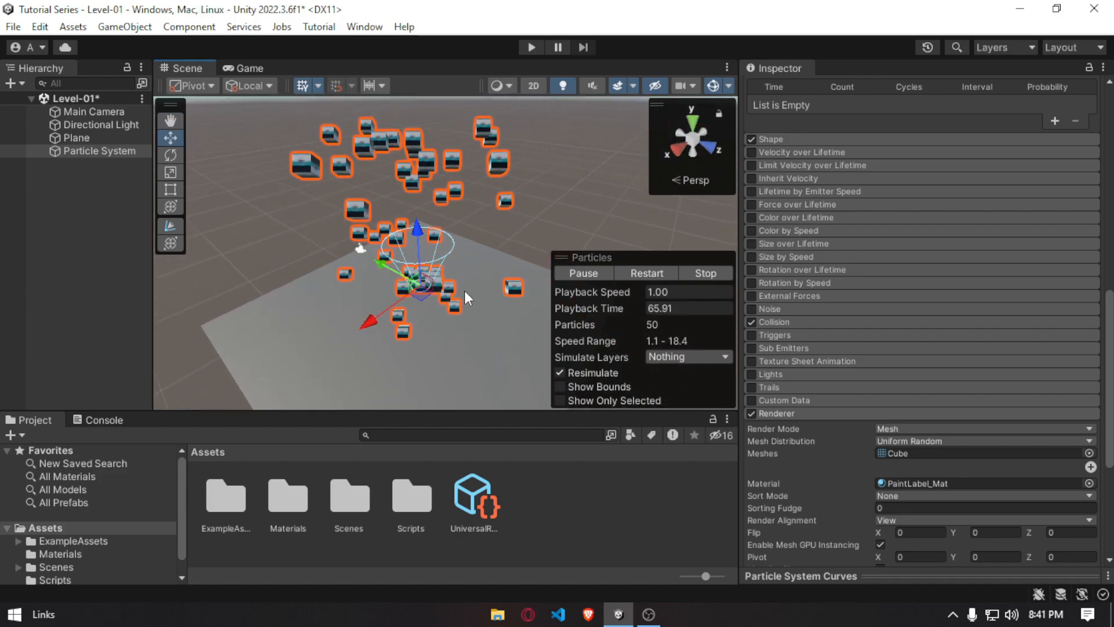
View the particles in the Game view and briefly check the rendering statistics.
left_click(248, 67)
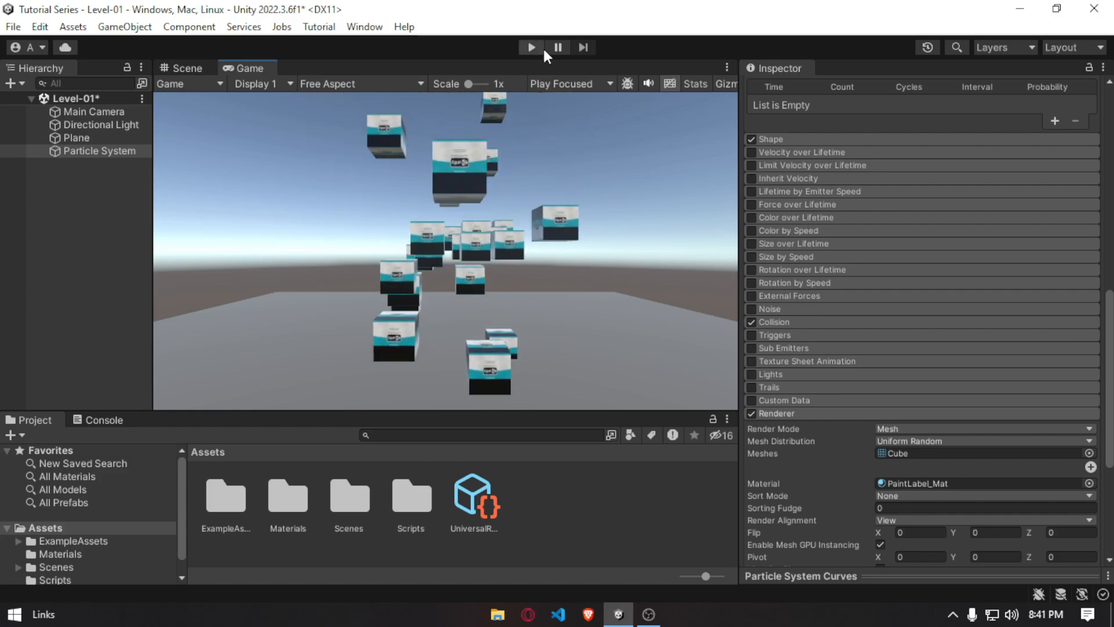
left_click(699, 84)
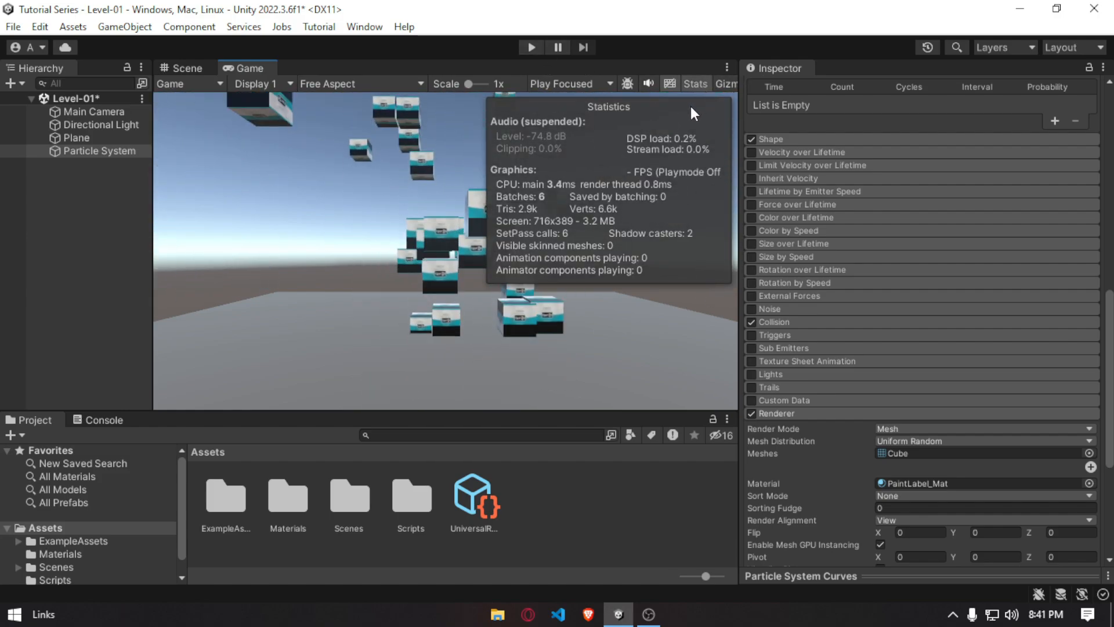
left_click(695, 84)
Set the Emission module's Rate over Time to 100 and examine the particle stream in the Scene view.
scroll(853, 259, "up", 8)
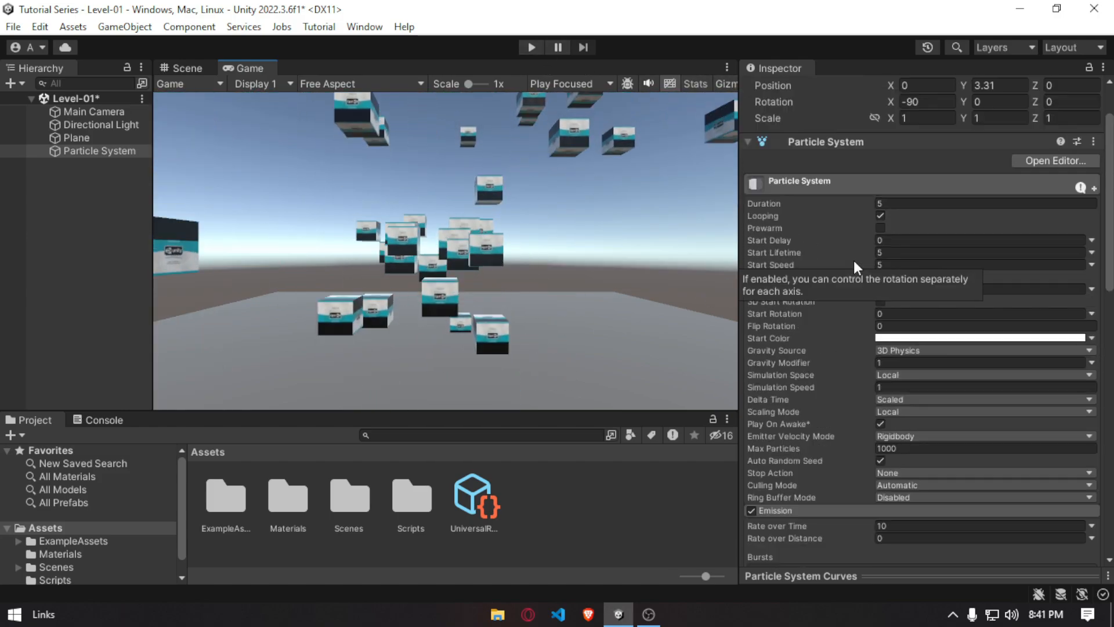
scroll(853, 258, "down", 3)
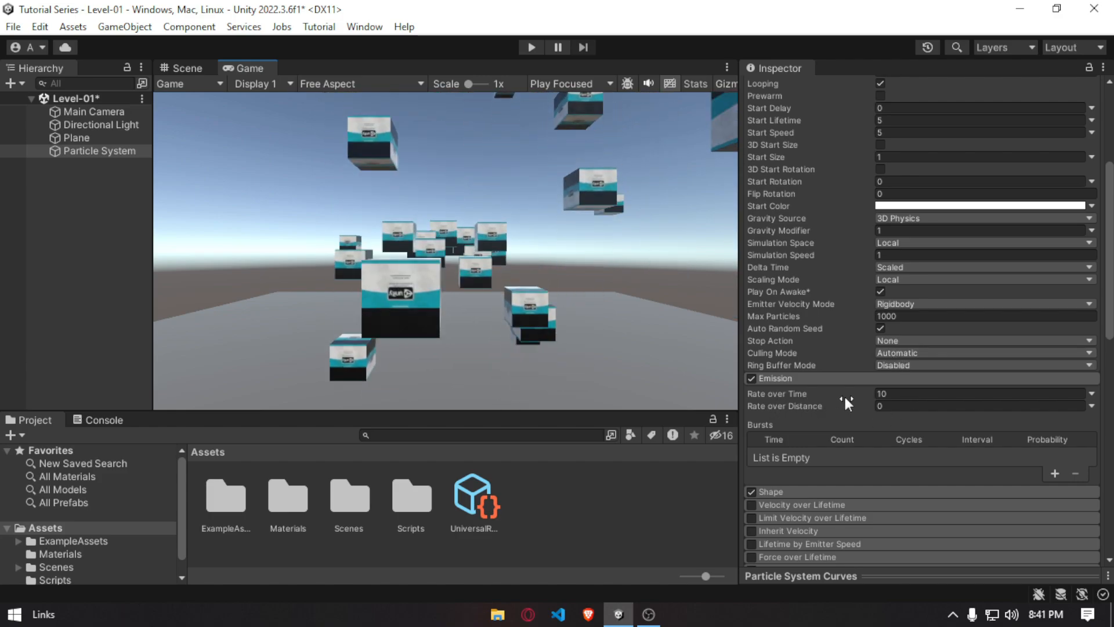
scroll(847, 388, "up", 3)
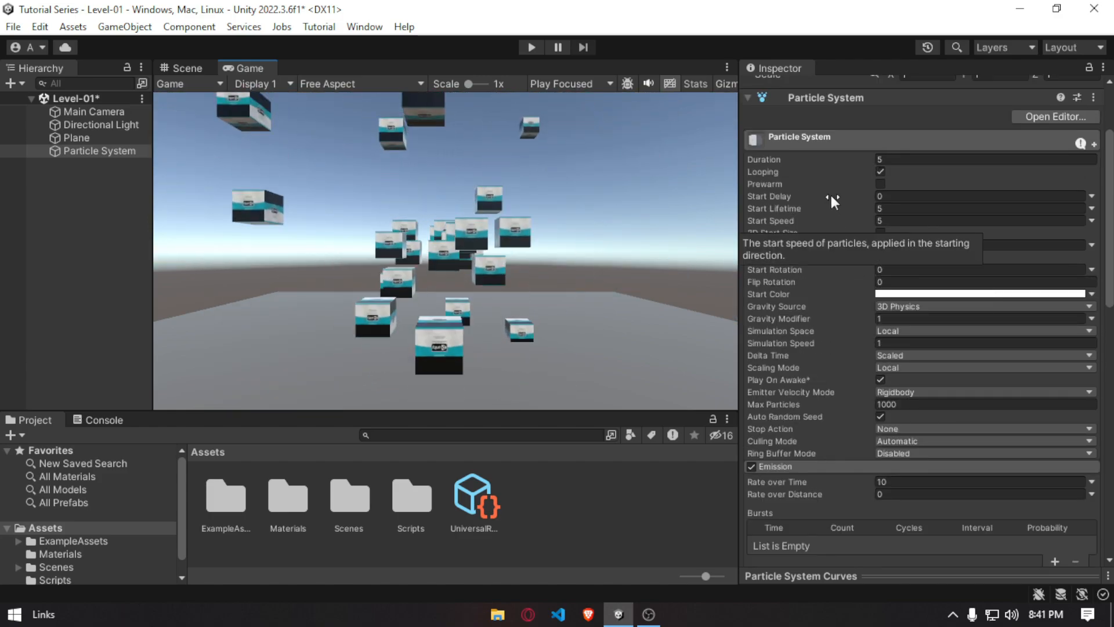
scroll(855, 177, "down", 2)
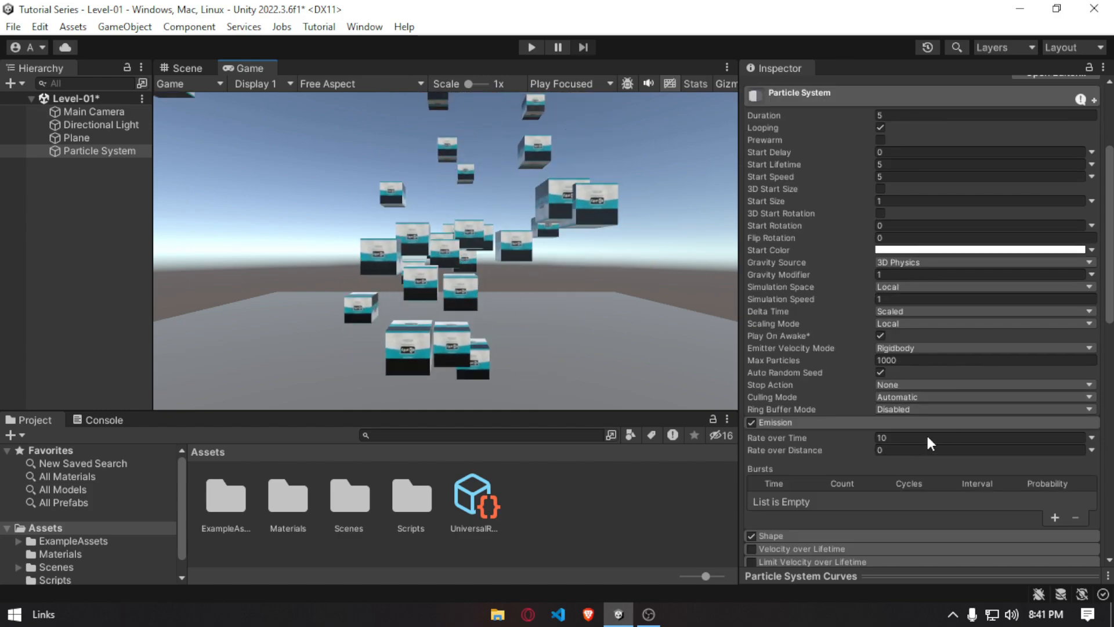
left_click(956, 437)
type("100")
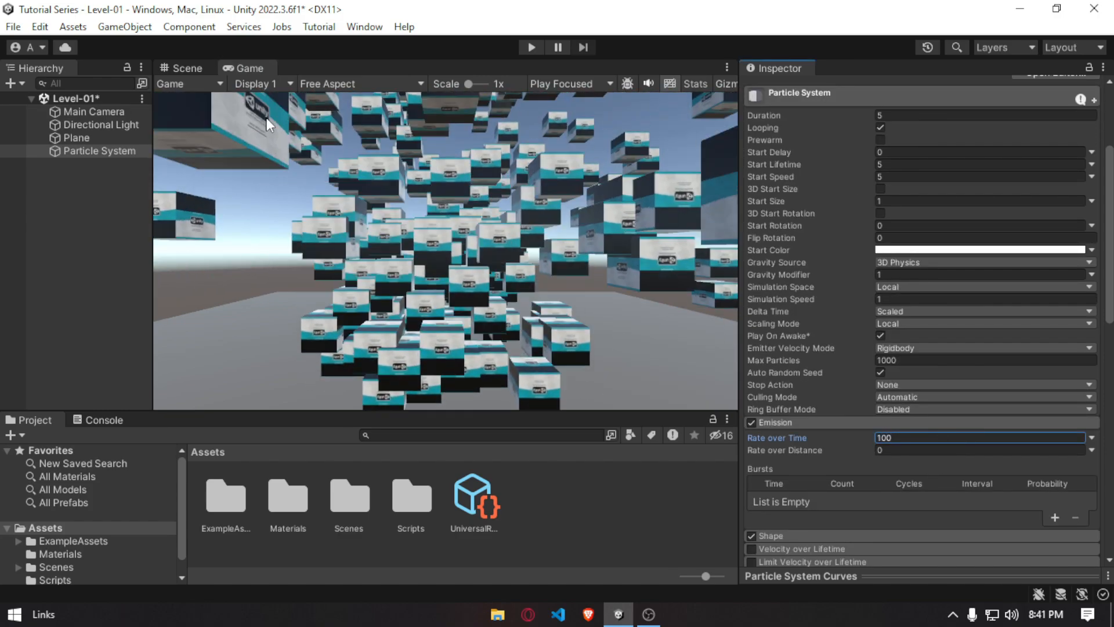
left_click(182, 68)
left_click_drag(374, 228, 440, 242, "alt")
Run the scene in play mode in the Game view with the statistics overlay shown.
left_click(250, 68)
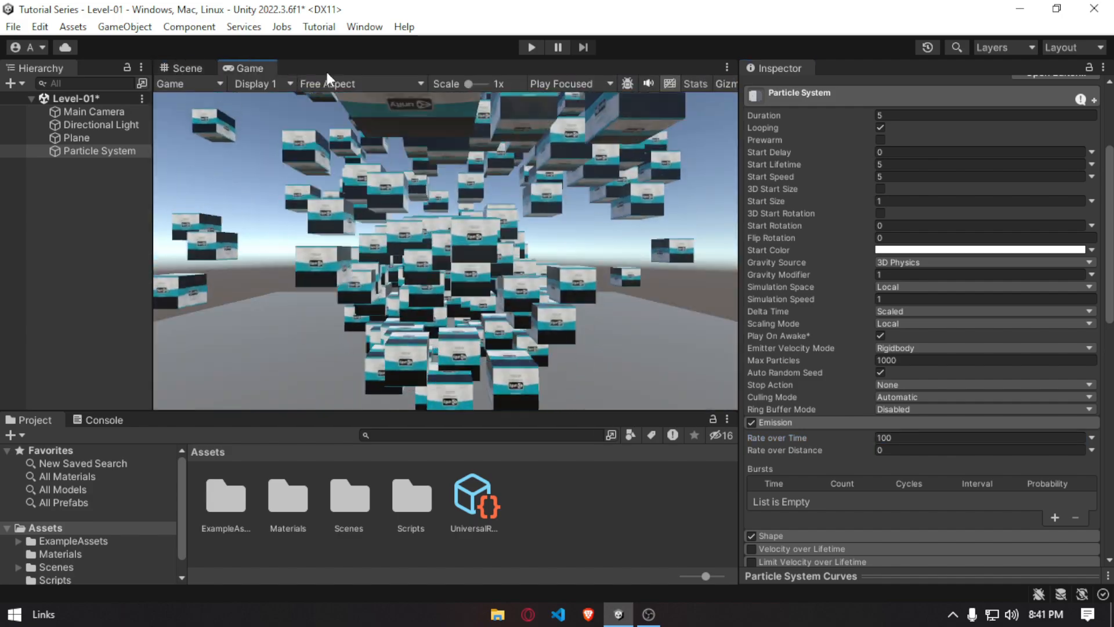
left_click(531, 47)
left_click(696, 83)
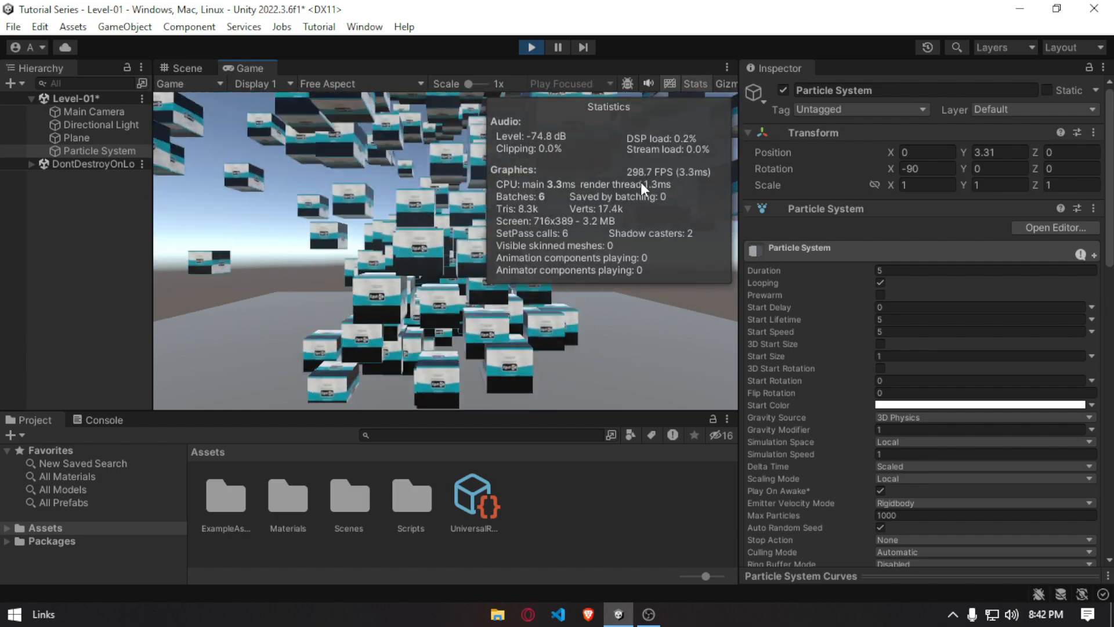
Set the Emission module's Rate over Time to 1000 and examine the particles in the Scene view.
scroll(843, 280, "down", 3)
scroll(859, 307, "down", 6)
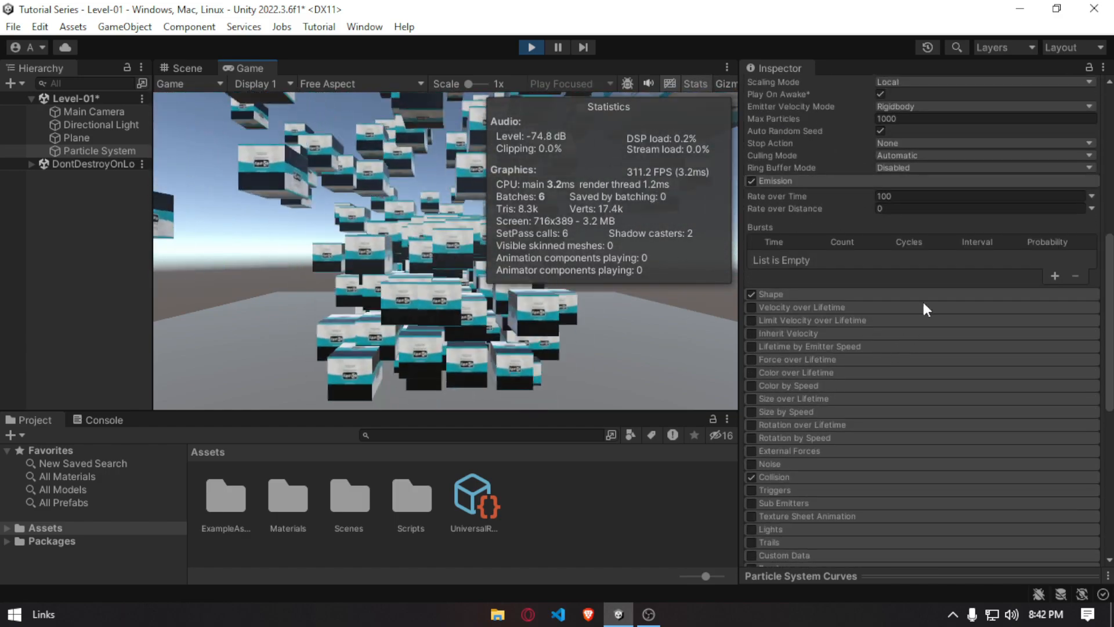
left_click(916, 196)
type("1000")
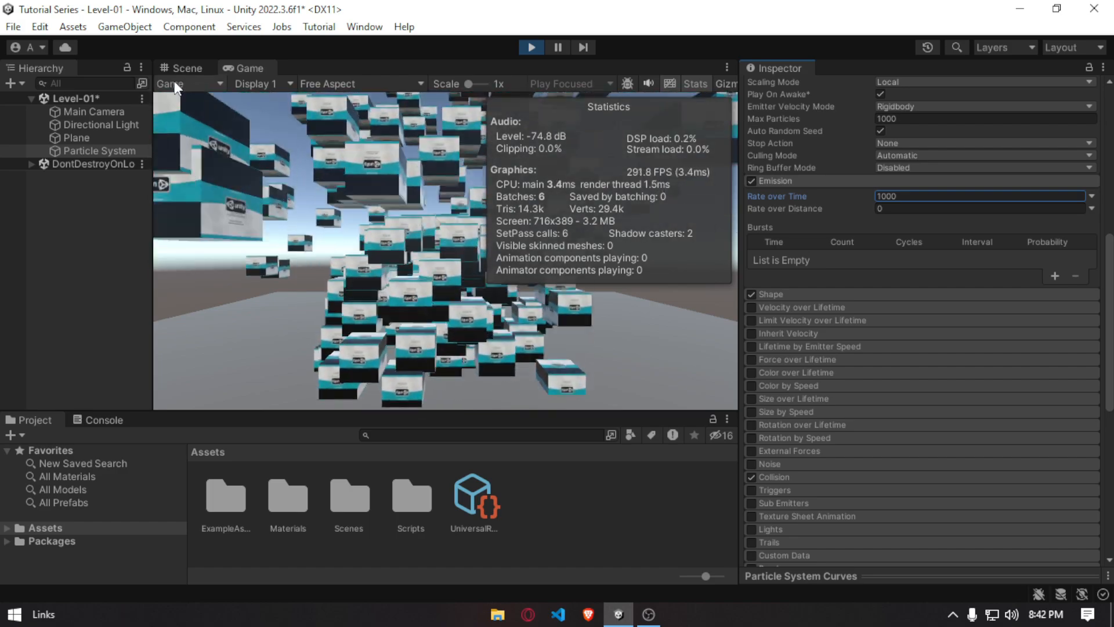
left_click(181, 68)
left_click_drag(437, 208, 490, 224, "alt")
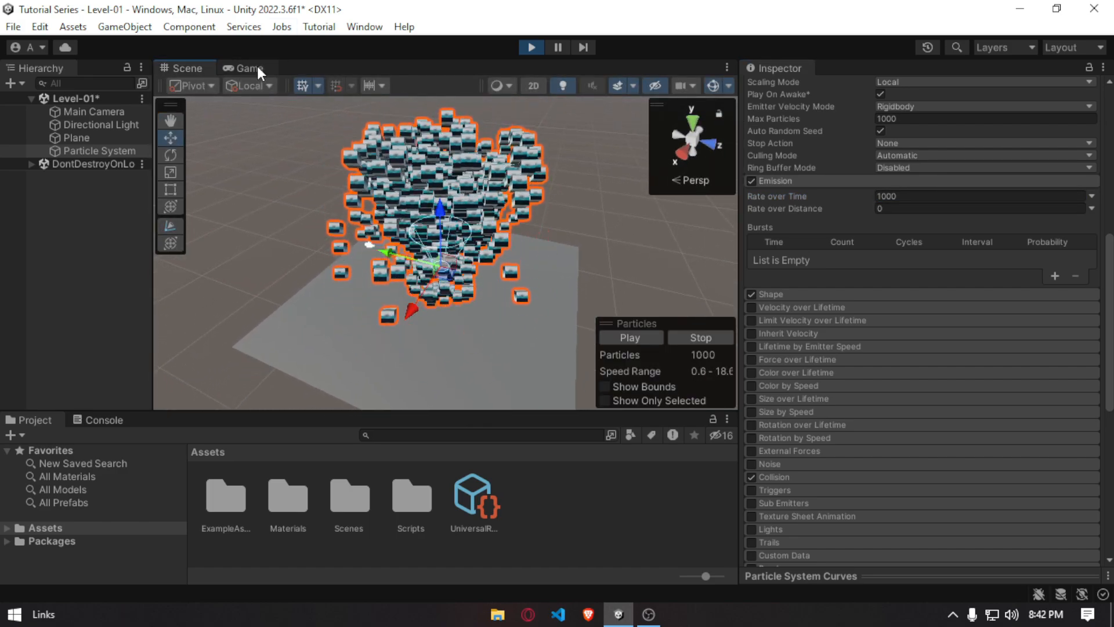
Enable the Noise module and check the particles' motion in both the Scene and Game views.
scroll(865, 281, "down", 5)
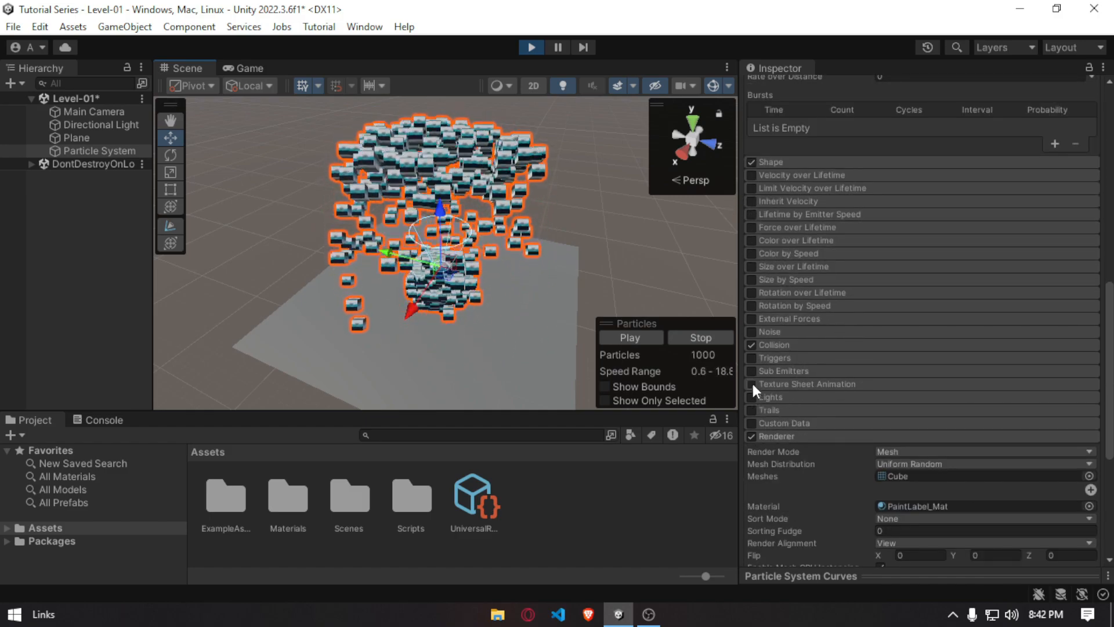
left_click(752, 332)
right_click_drag(532, 236, 527, 157)
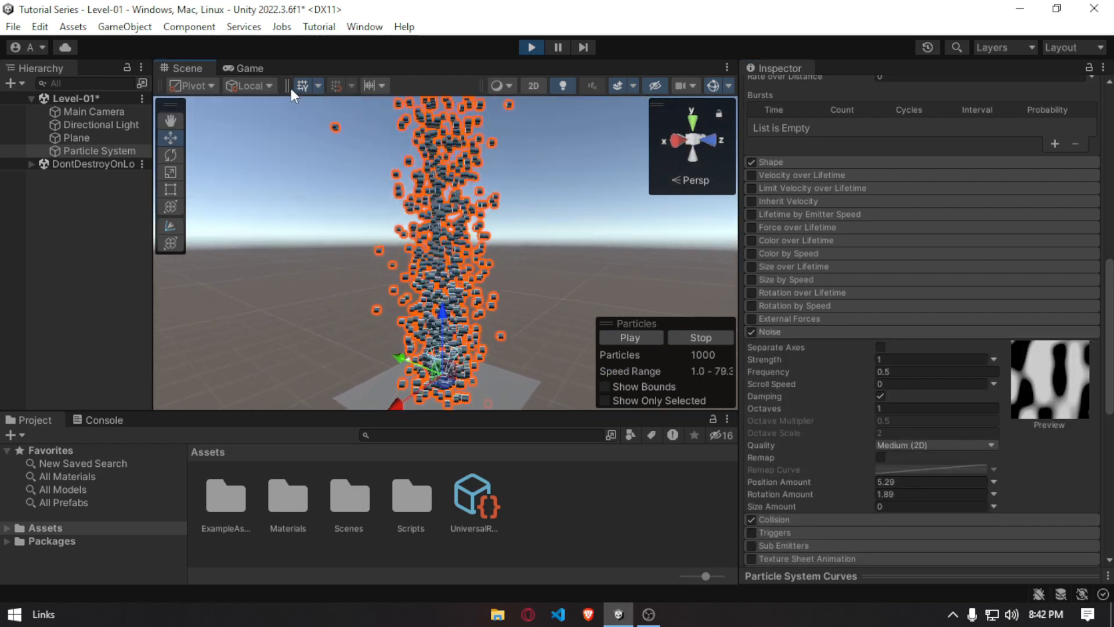
left_click(258, 69)
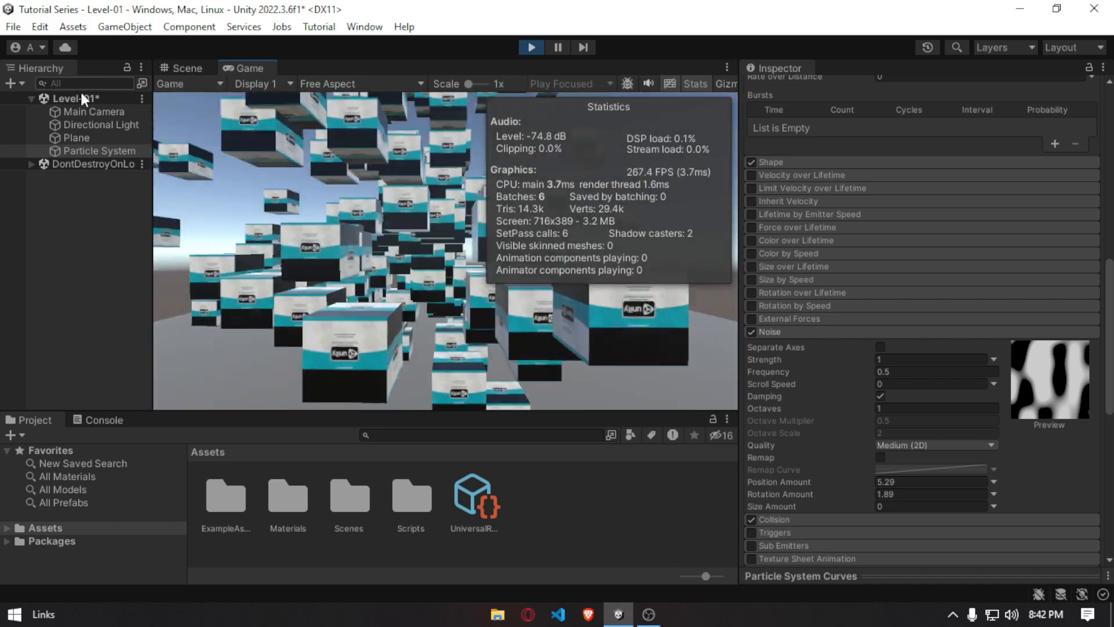
Set the Main Camera's Position Z to -36.43 and Y to 17.26, and compare the Scene and Game views.
left_click(88, 110)
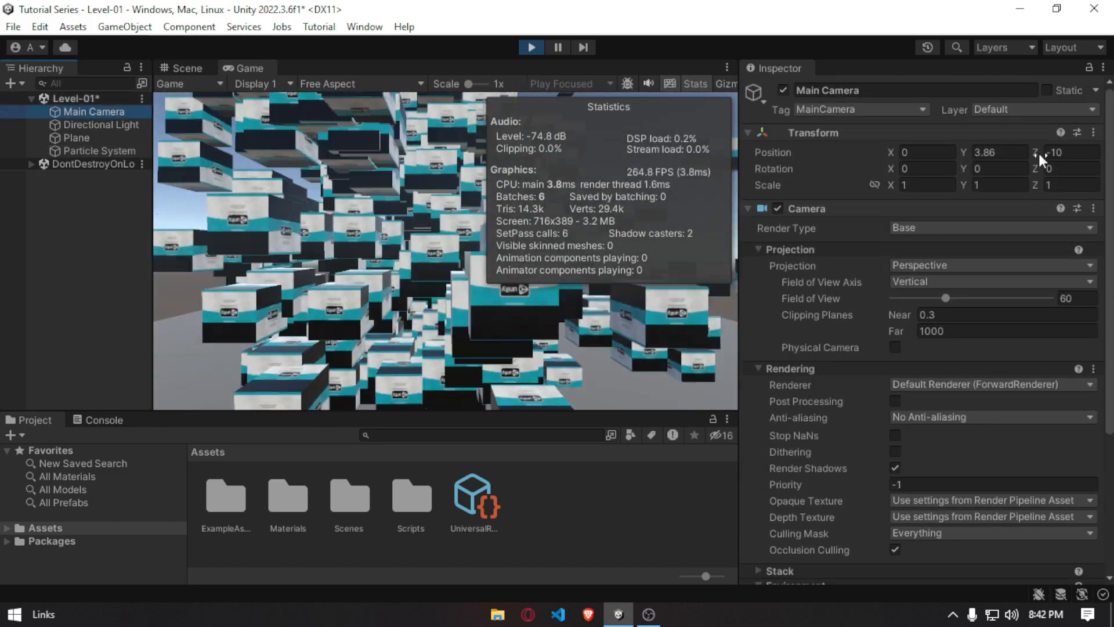
left_click_drag(1037, 151, 324, 238)
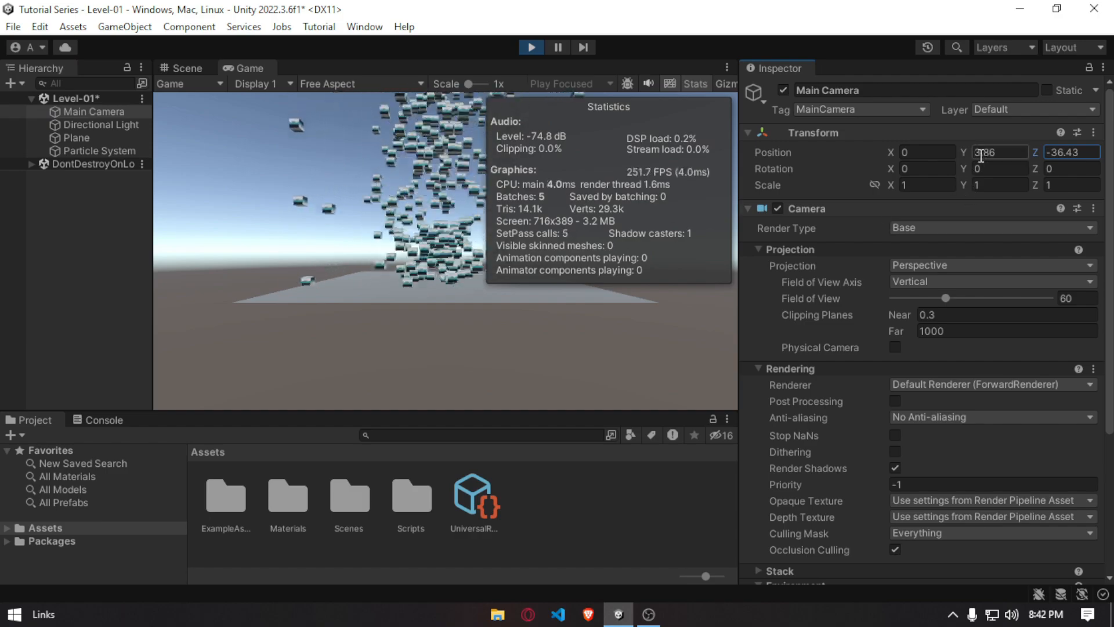
left_click_drag(963, 152, 1077, 141)
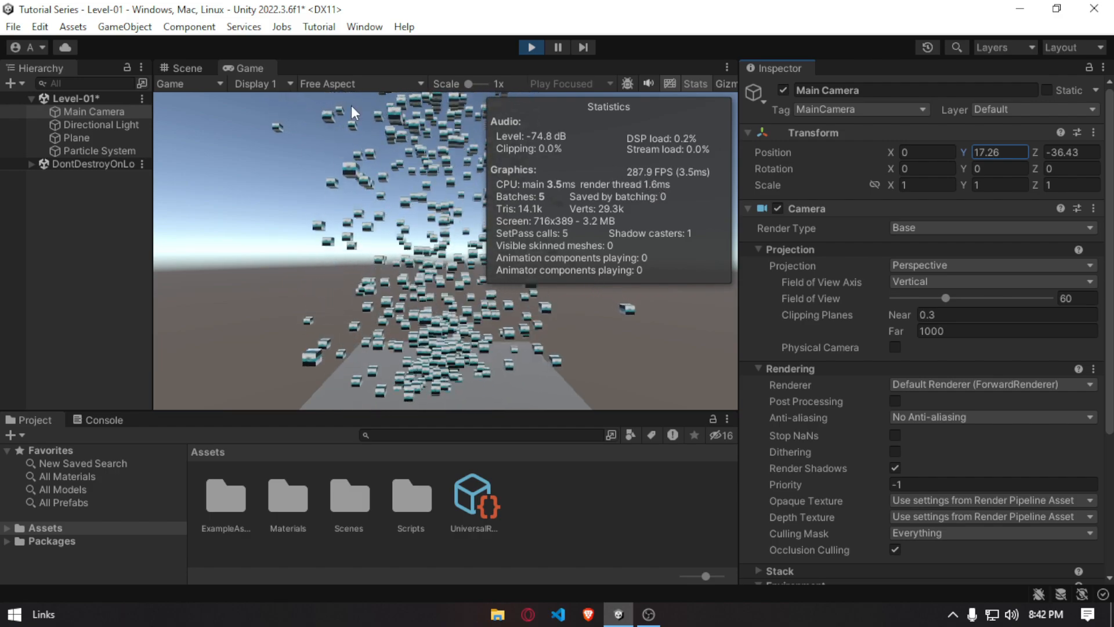
left_click(197, 68)
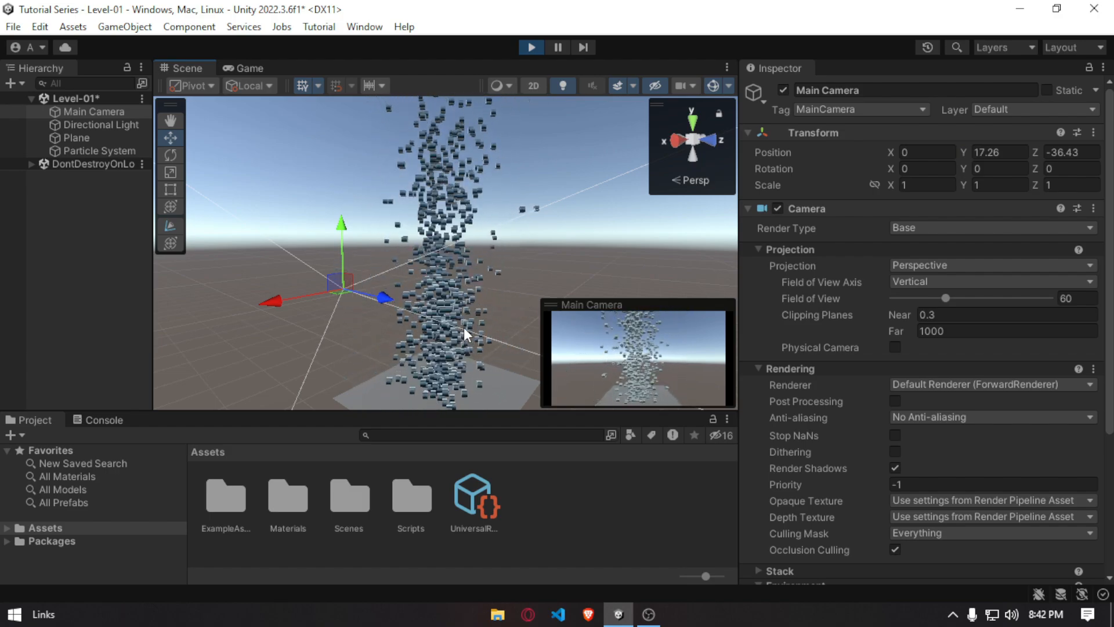
left_click(243, 68)
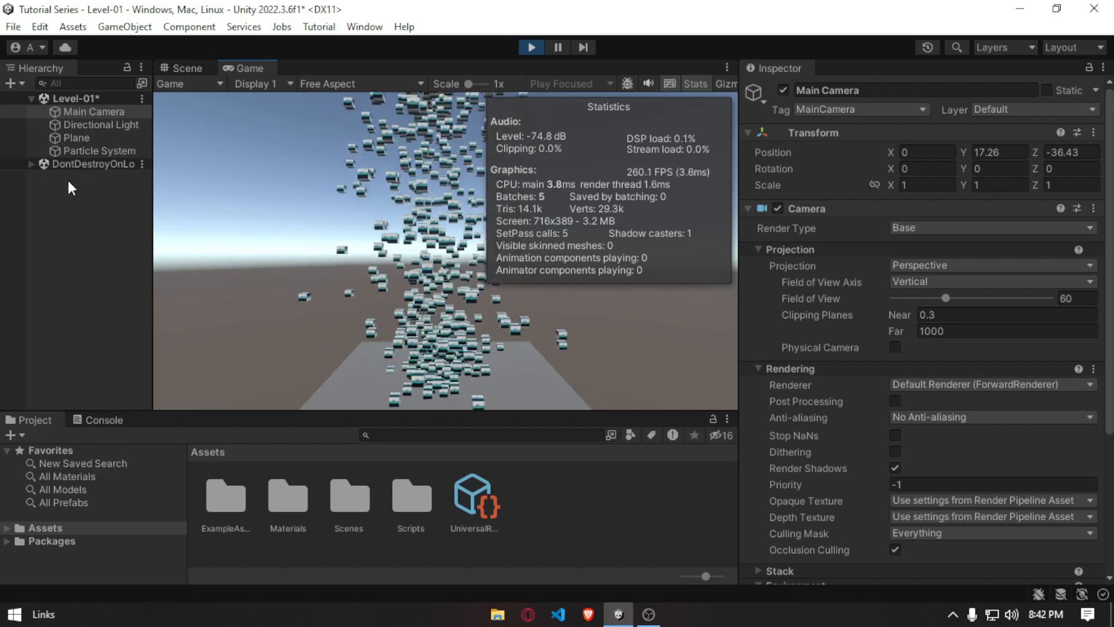
Set the Particle System's Emission Rate over Time to 10000 and compare the particles in the Scene and Game views.
left_click(90, 153)
scroll(959, 410, "down", 10)
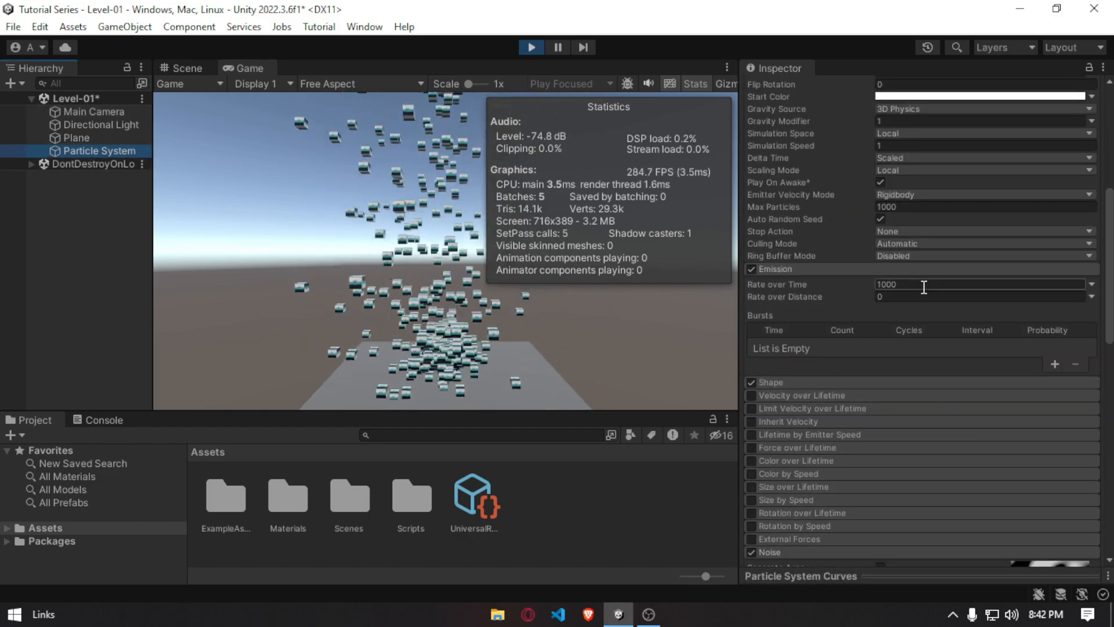
left_click(925, 284)
type("10000")
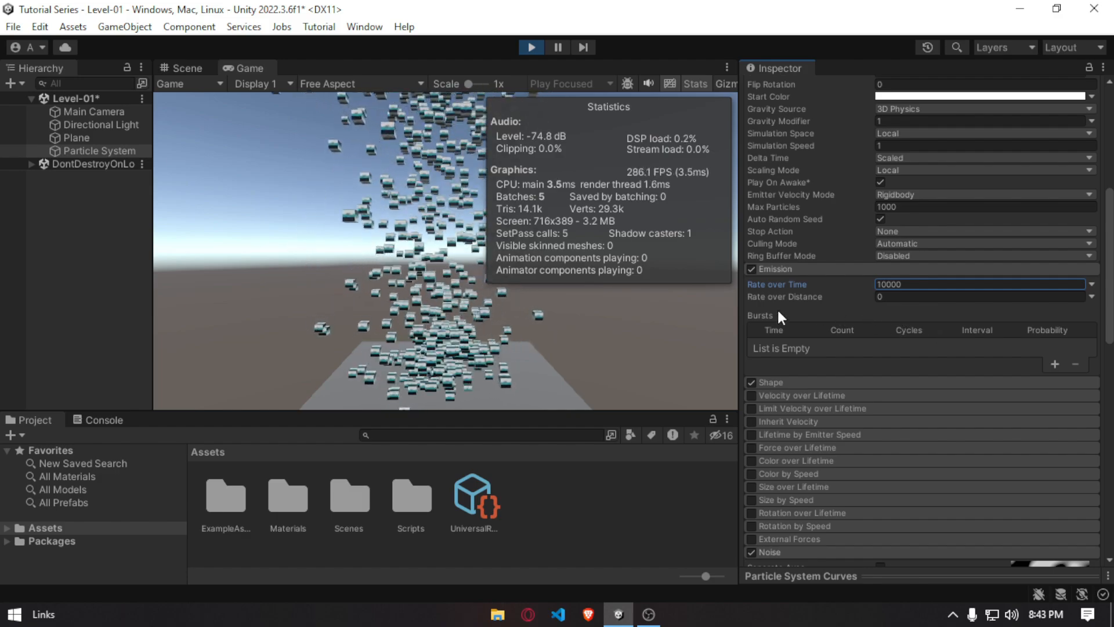
left_click(172, 62)
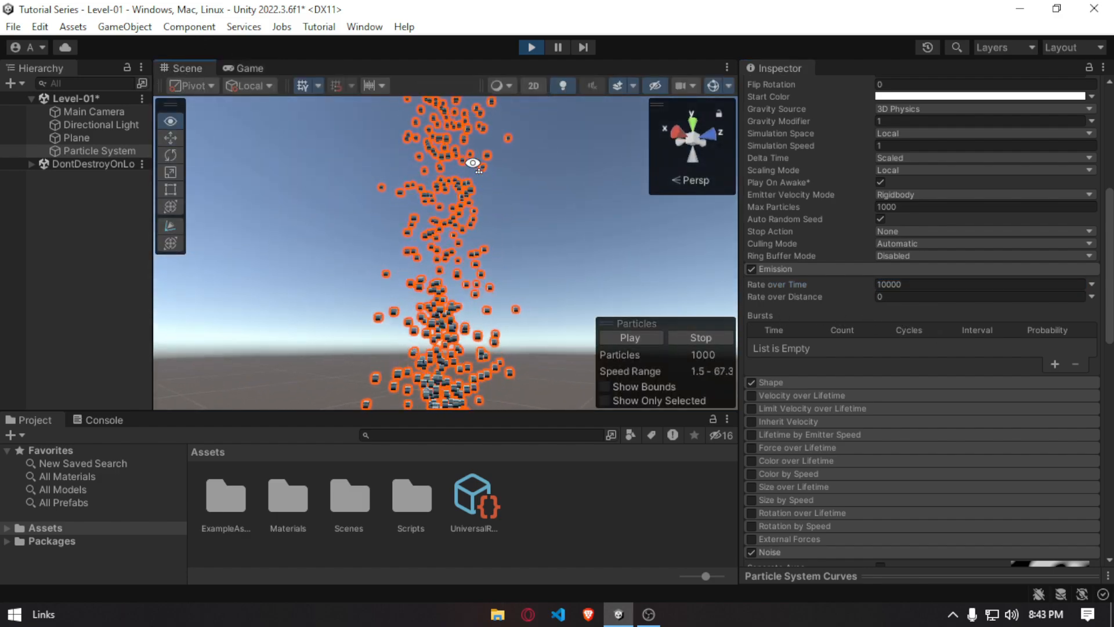
right_click_drag(473, 113, 475, 289)
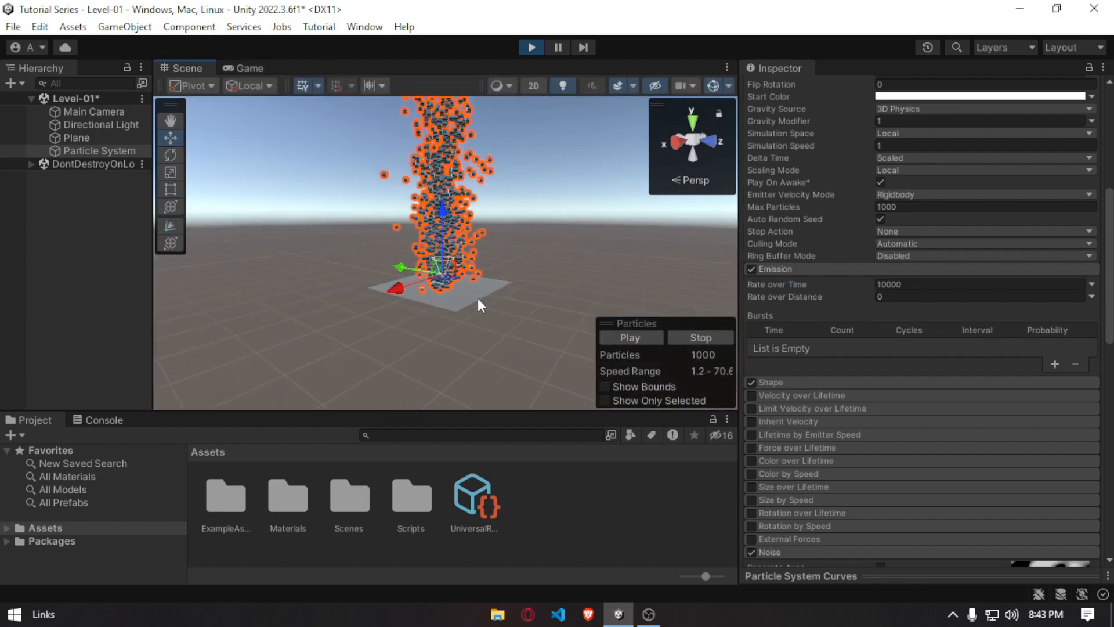
left_click(253, 67)
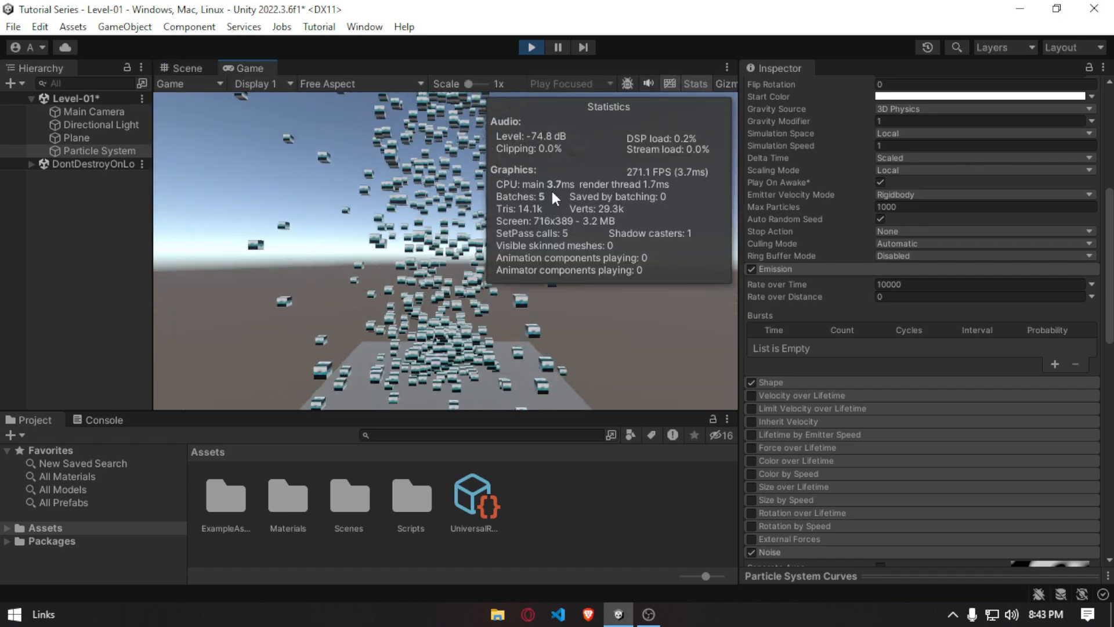
Raise the Emission Rate over Time to 100000 and check the particles in both the Scene and Game views.
left_click_drag(912, 284, 698, 284)
type("100000")
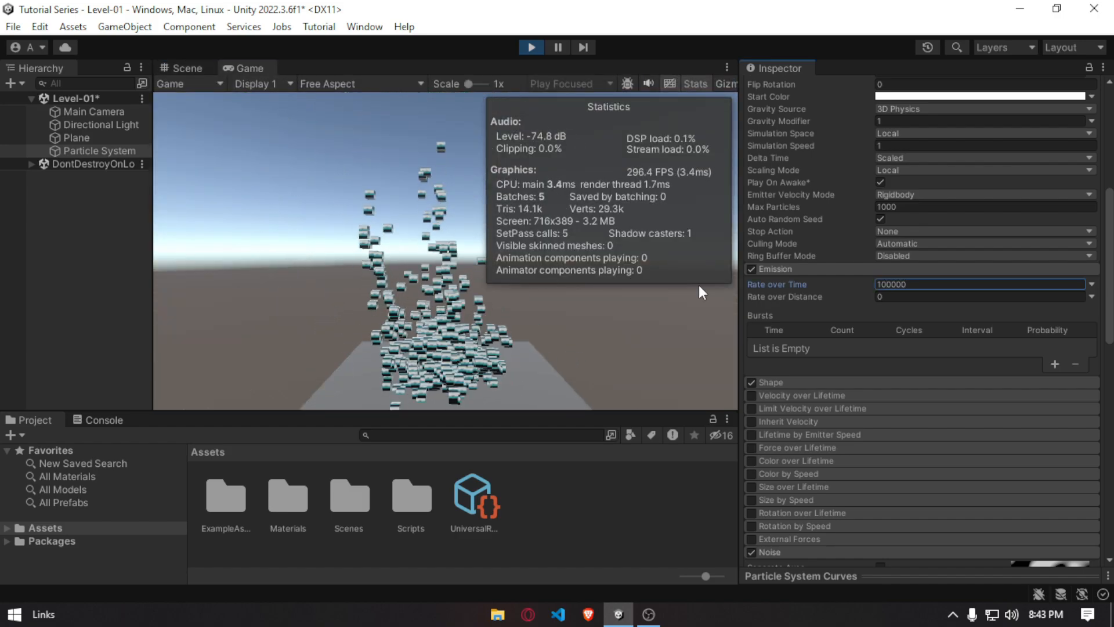
left_click(180, 67)
right_click_drag(543, 236, 489, 373)
left_click(249, 68)
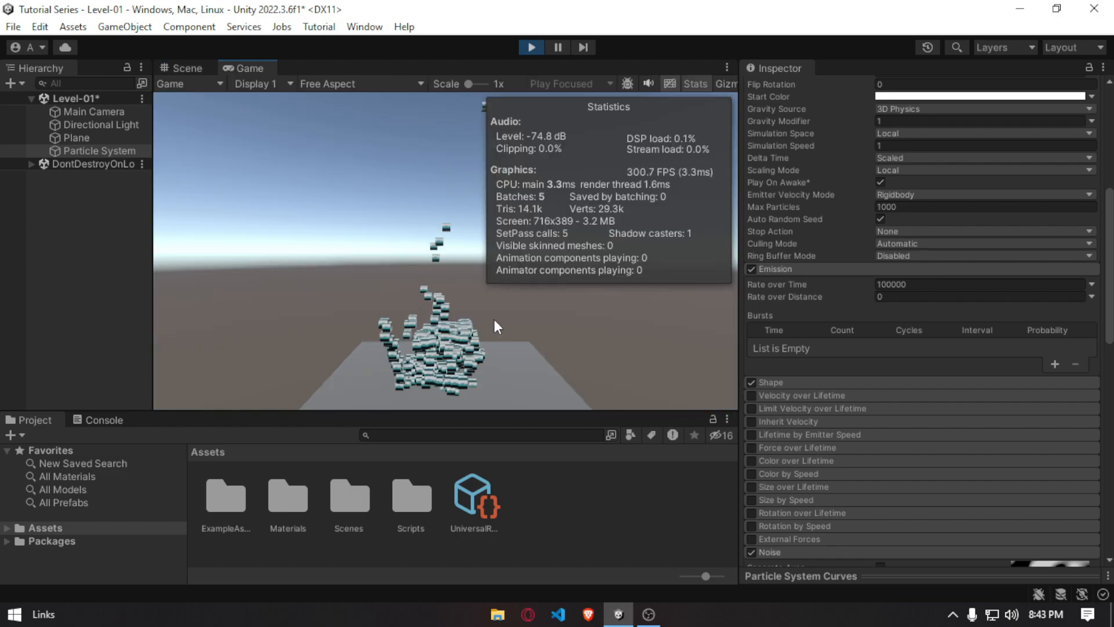
Exit play mode and view the particle emitter in the Scene view.
key("ctrl+p")
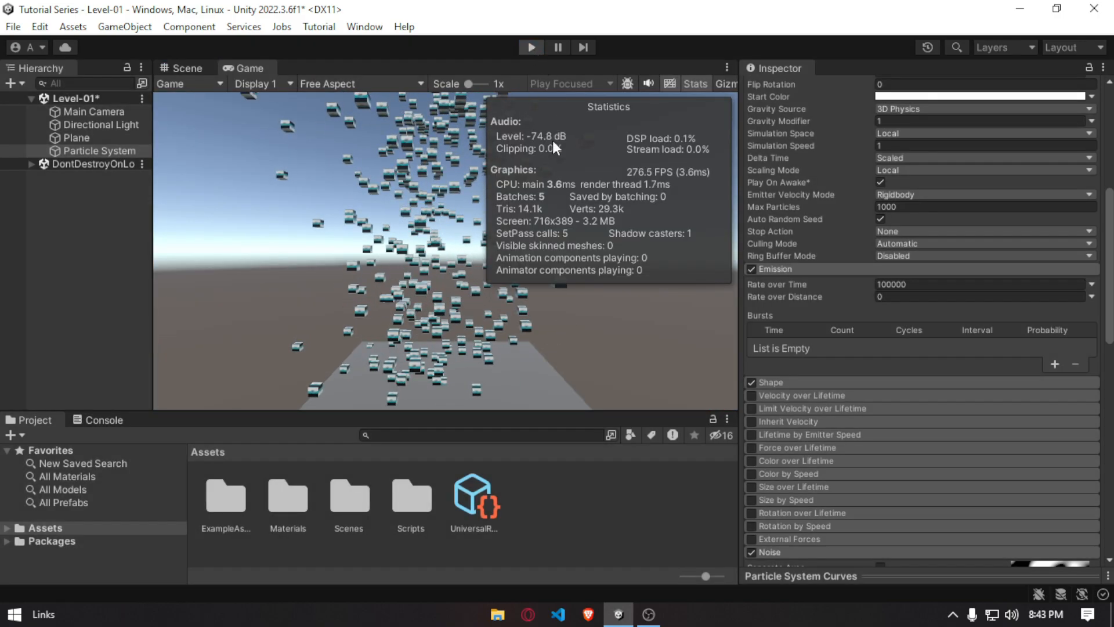
left_click(187, 68)
right_click_drag(460, 351, 539, 290)
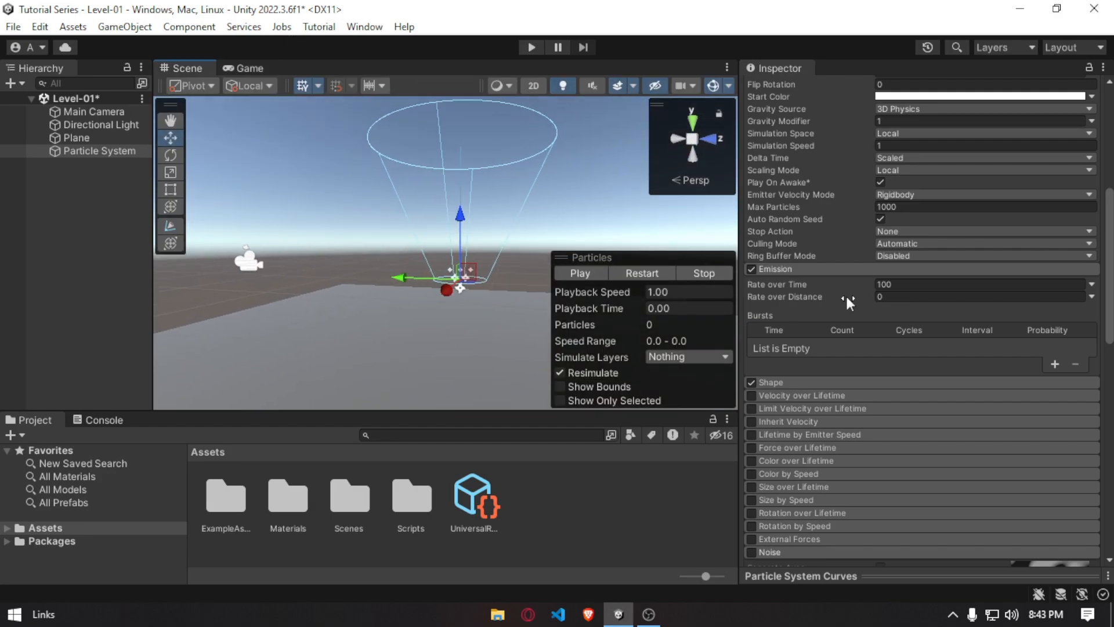
Expand the Shape module's settings and try Rectangle as the emitter shape.
left_click(802, 380)
scroll(346, 247, "down", 2)
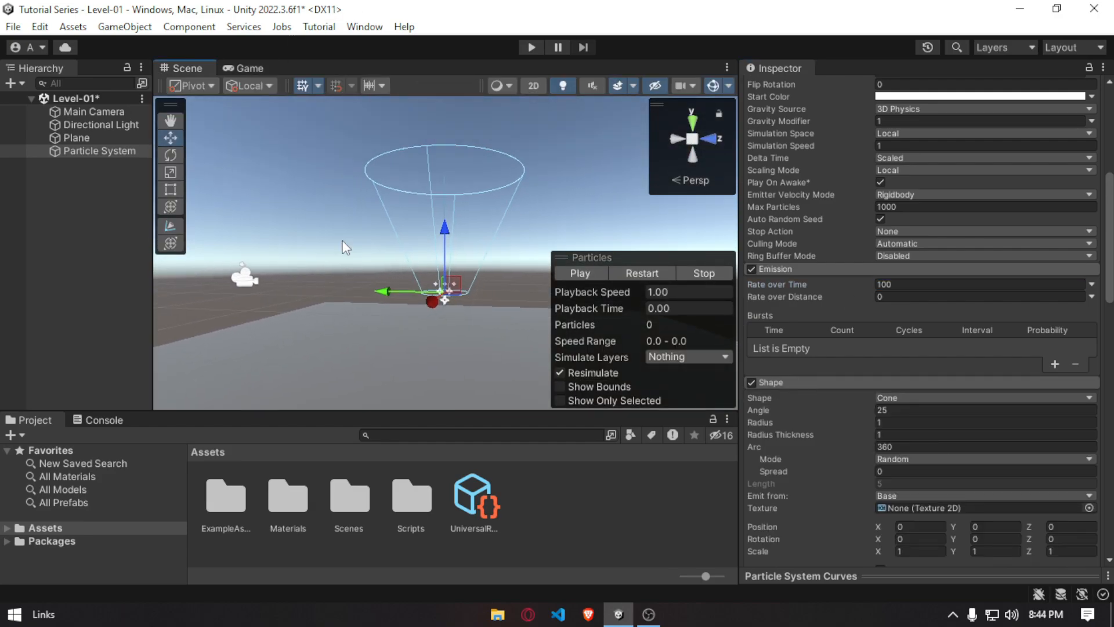
left_click(899, 397)
left_click(922, 350)
left_click(914, 398)
left_click(913, 398)
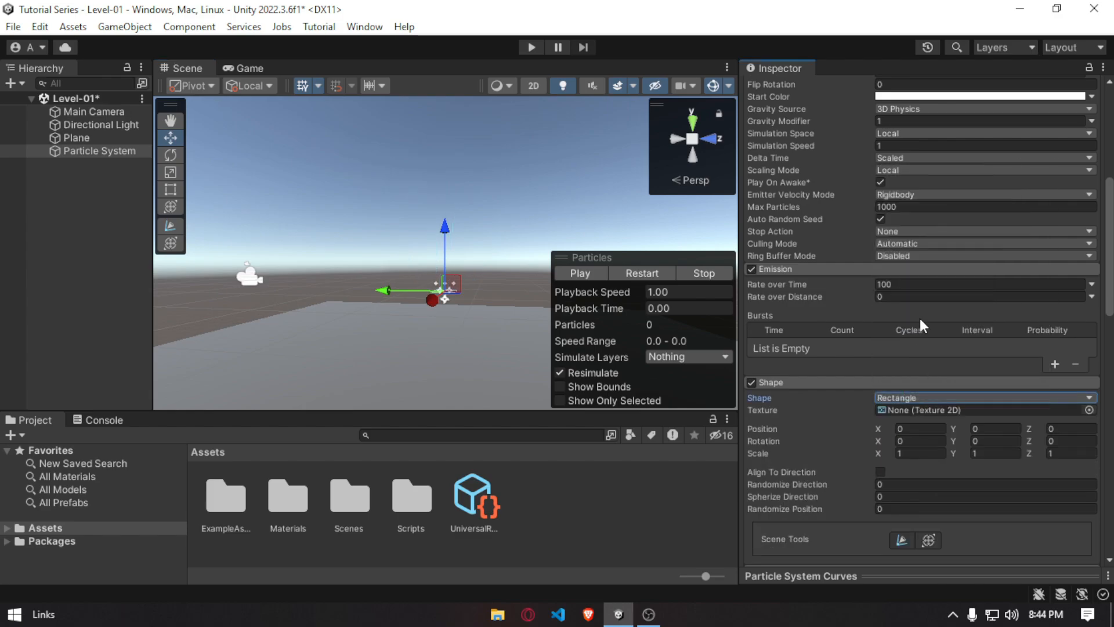
Set the emitter shape to Cone and then to Donut.
left_click(924, 396)
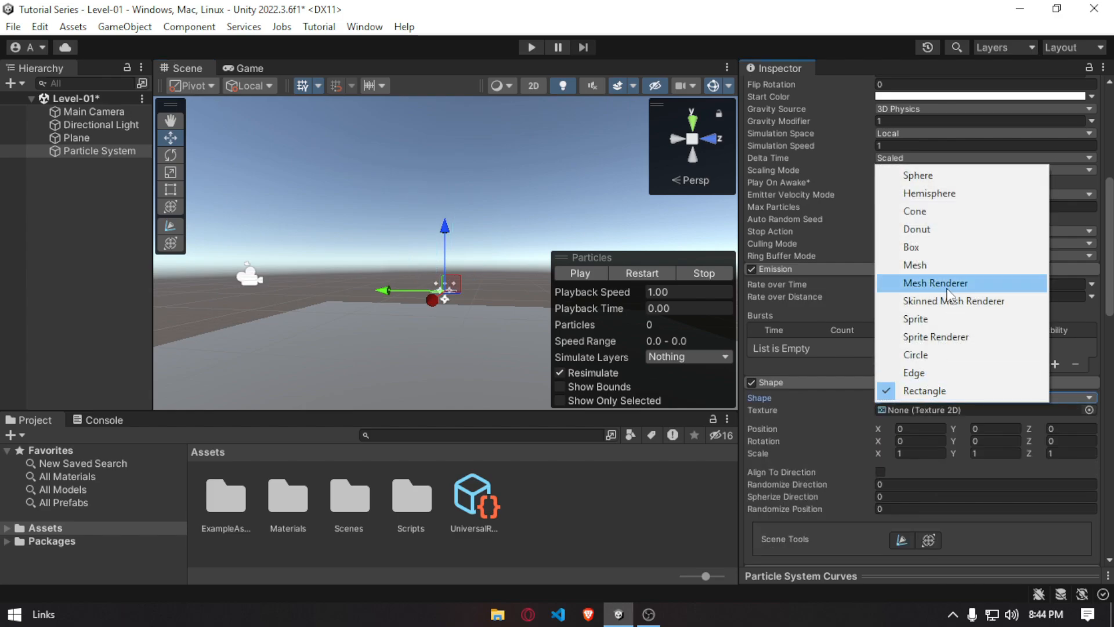
left_click(935, 217)
left_click(928, 397)
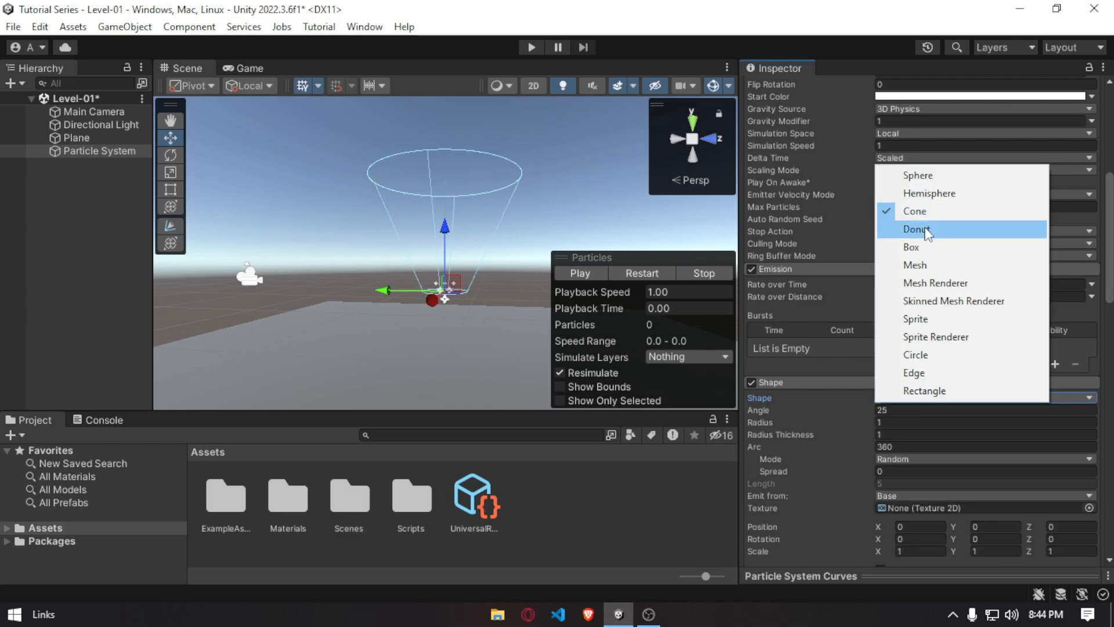
left_click(935, 229)
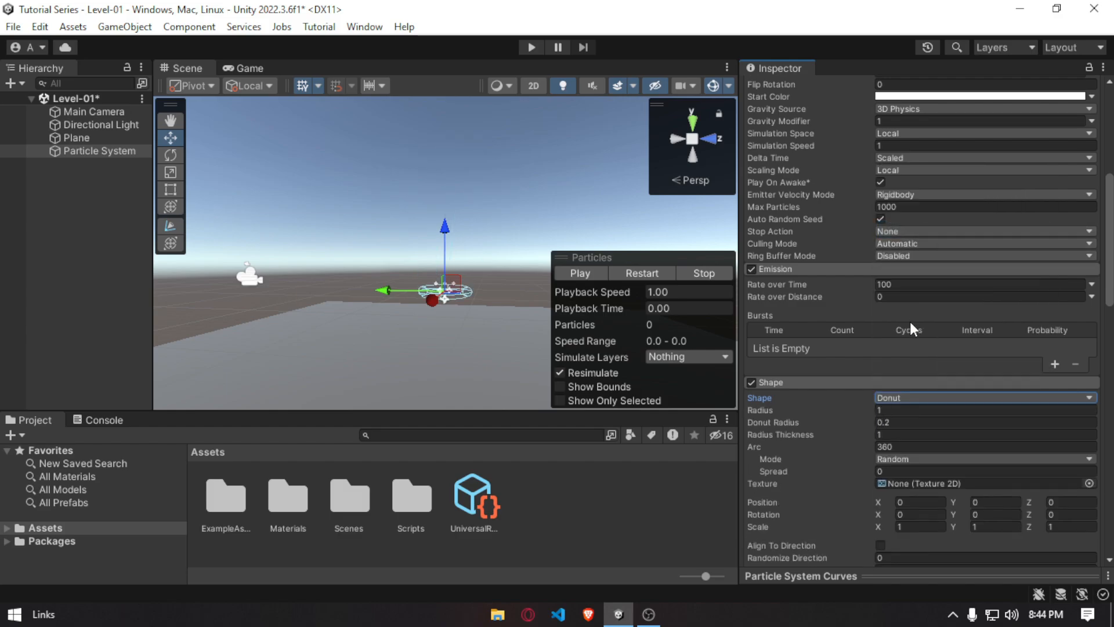
Disable the Shape module and collapse its settings.
scroll(909, 322, "down", 4)
left_click(750, 248)
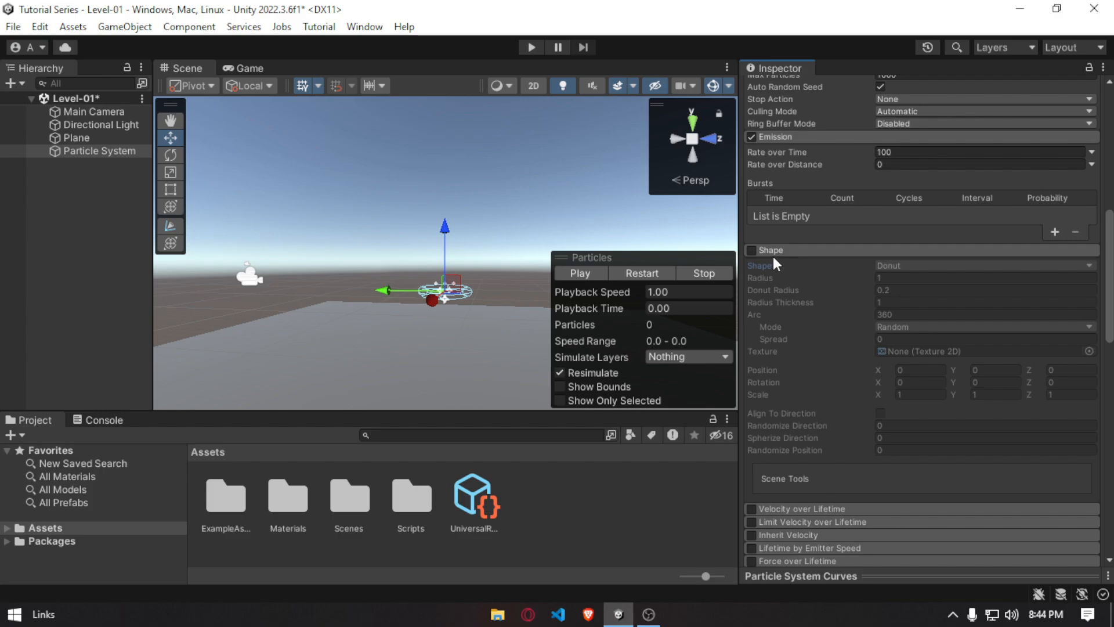
left_click(775, 253)
Collapse the settings of the Noise, Emission and main Particle System modules.
scroll(849, 325, "down", 8)
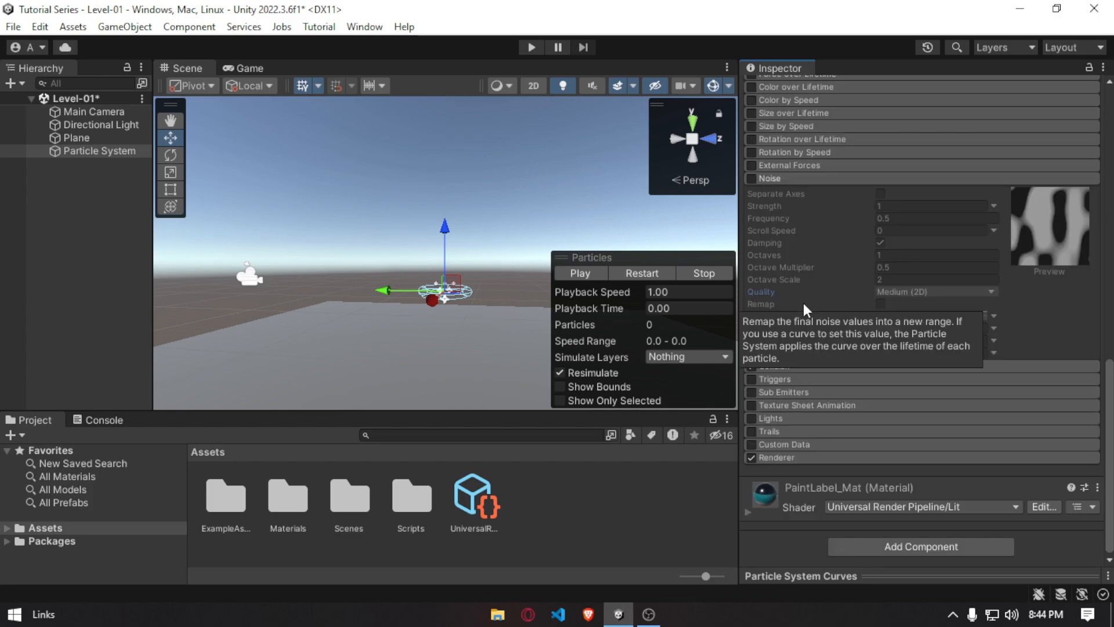
left_click(783, 176)
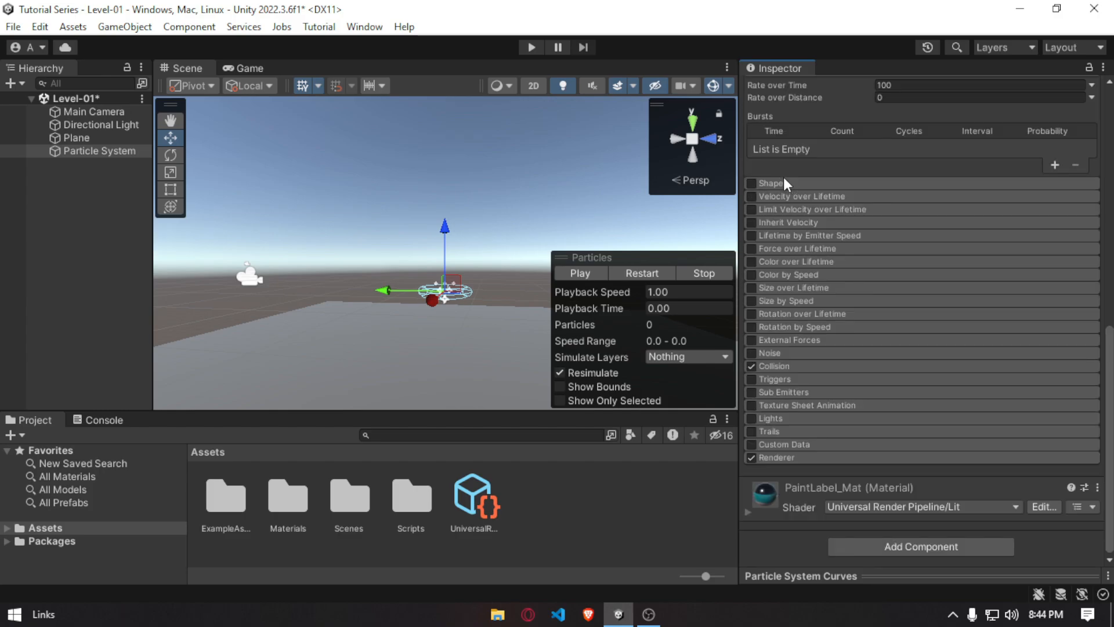
scroll(783, 177, "up", 2)
left_click(783, 176)
scroll(783, 177, "up", 7)
left_click(826, 178)
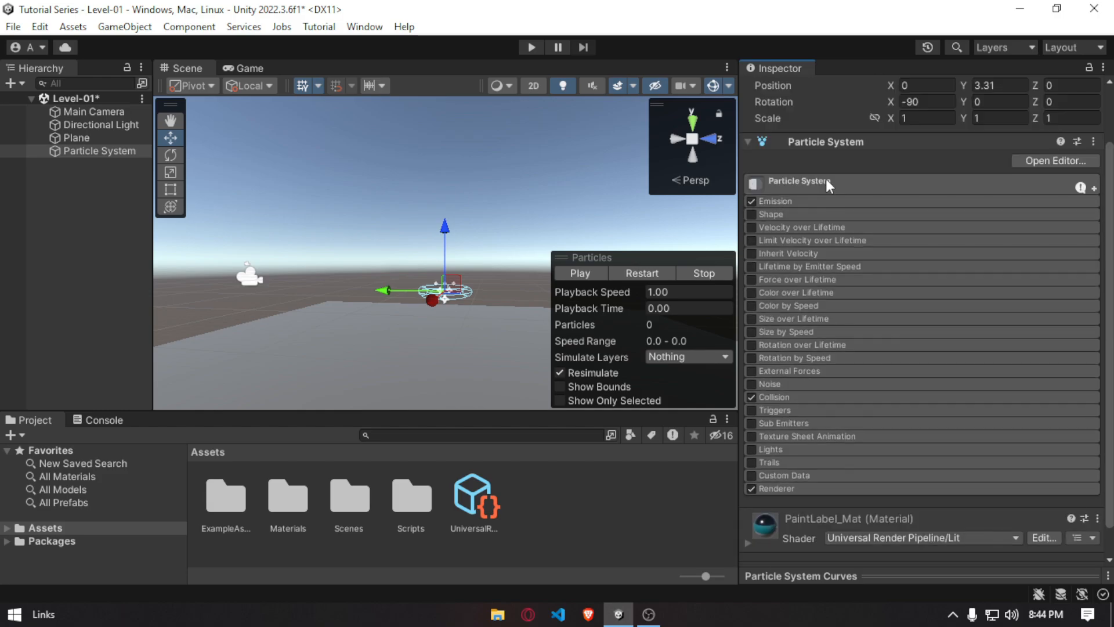